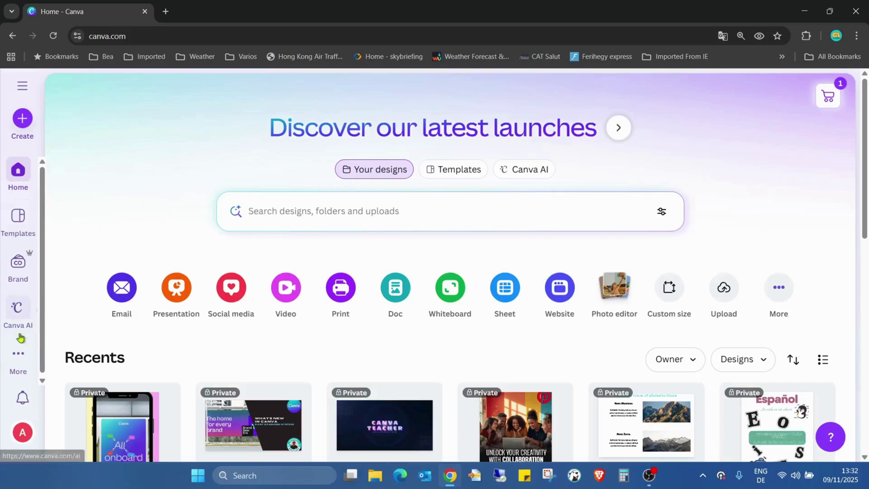
Step: Open Ad insights under Grow to view live ad counts, account health and the best ad
{"action": "left_click", "coordinate": [17, 358]}
{"action": "left_click", "coordinate": [16, 360]}
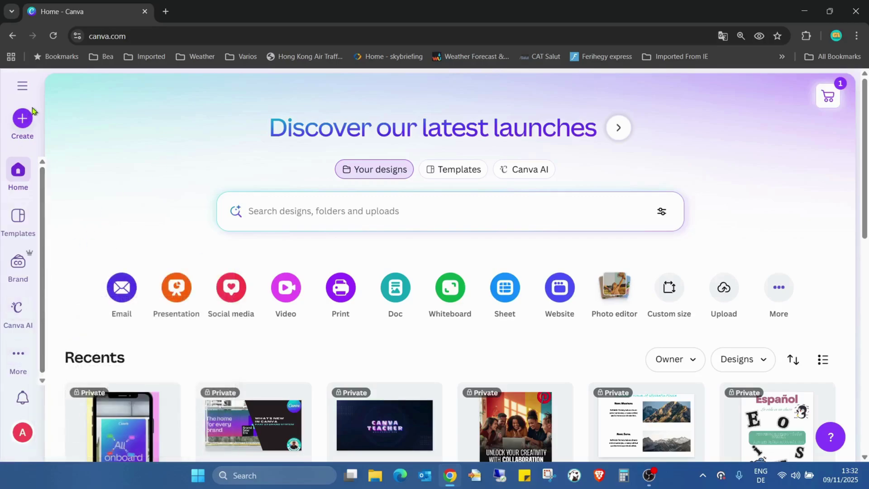
{"action": "left_click", "coordinate": [16, 364]}
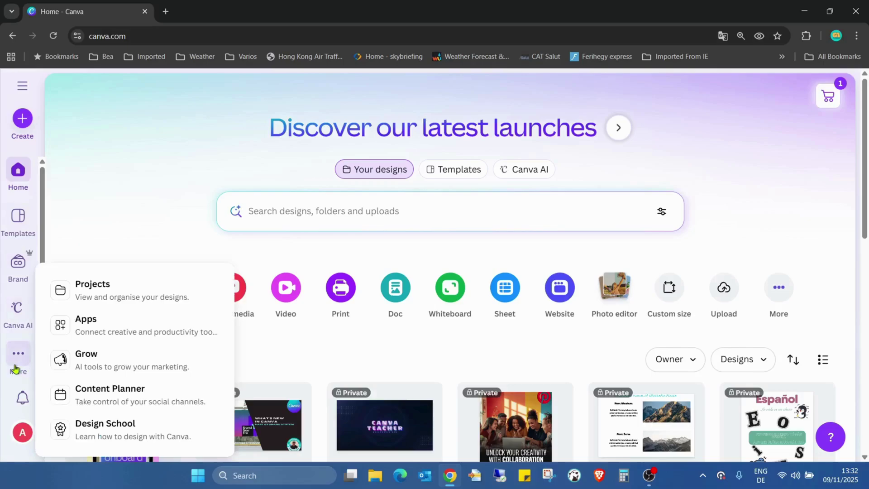
{"action": "left_click", "coordinate": [158, 362]}
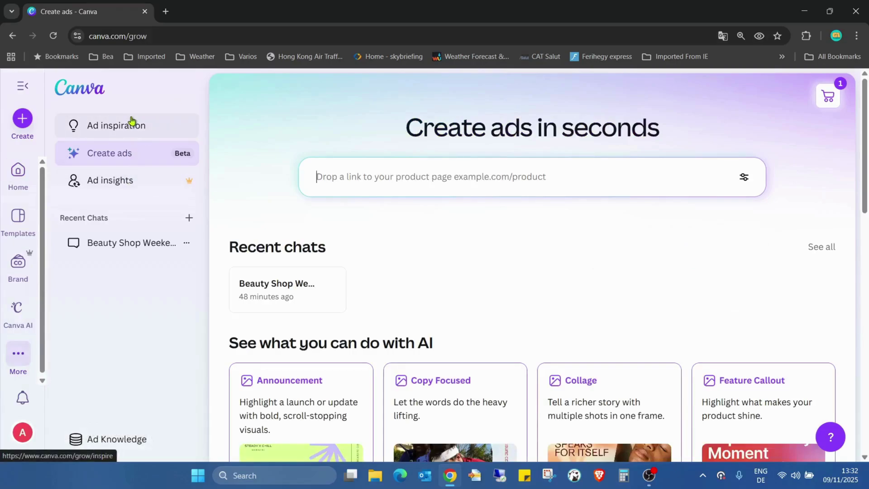
{"action": "left_click", "coordinate": [126, 185]}
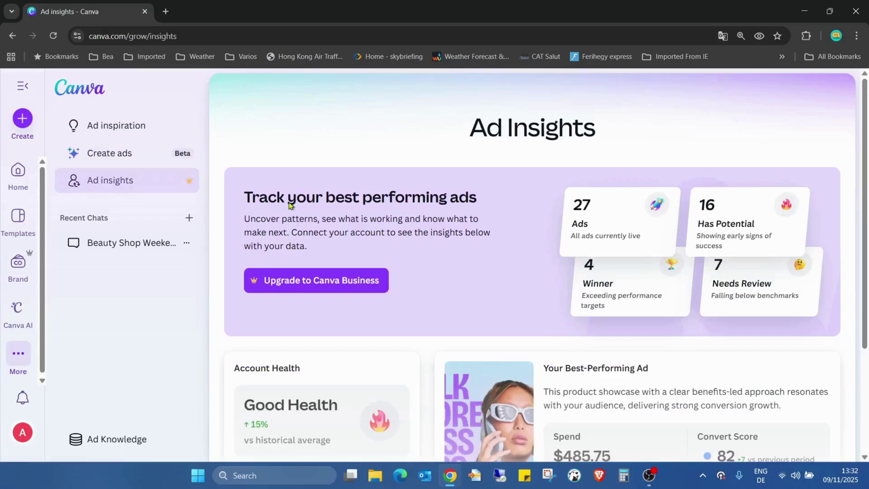
{"action": "scroll", "coordinate": [505, 271], "scroll_direction": "down", "scroll_amount": 1}
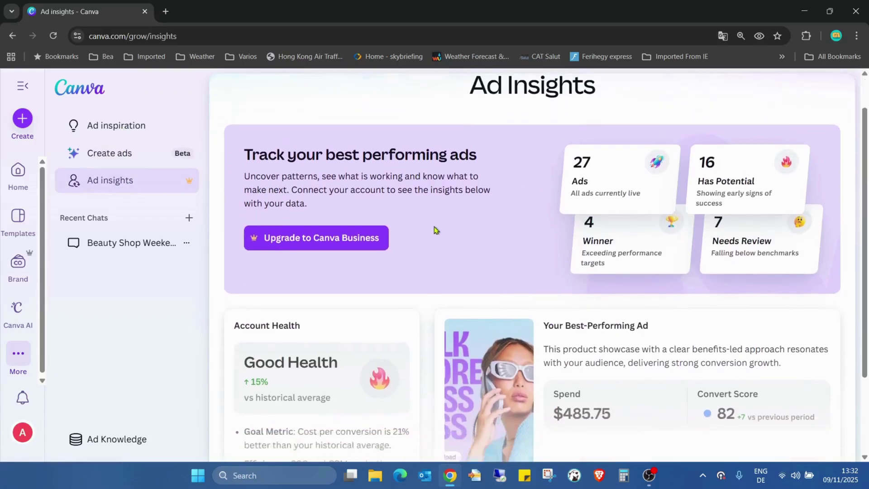
{"action": "scroll", "coordinate": [525, 259], "scroll_direction": "up", "scroll_amount": 1}
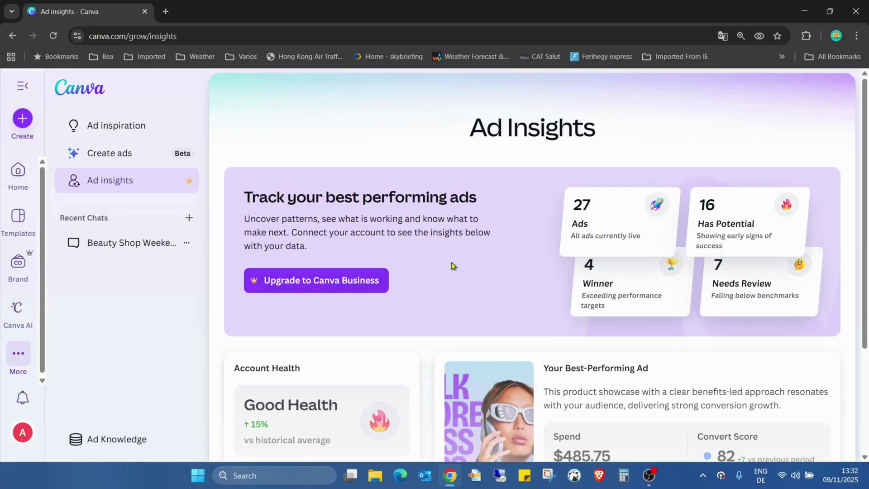
Step: Open the Ad inspiration library and browse its ads
{"action": "left_click", "coordinate": [132, 124]}
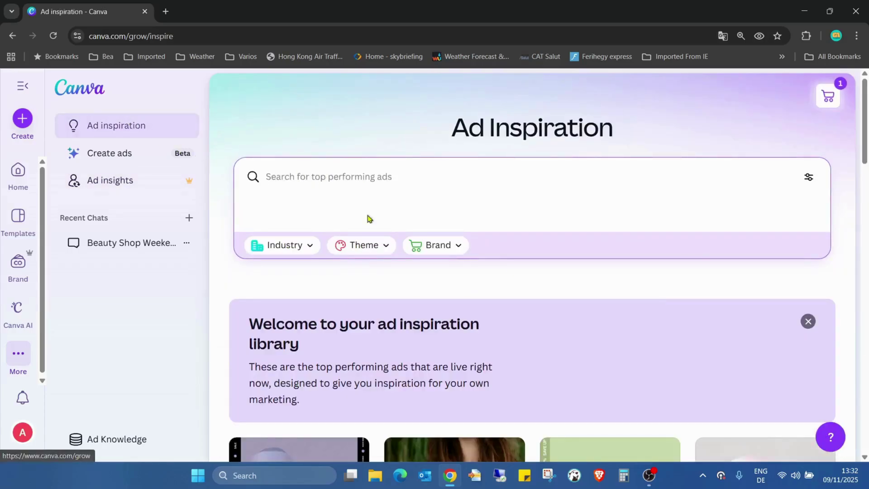
{"action": "scroll", "coordinate": [693, 253], "scroll_direction": "down", "scroll_amount": 10}
{"action": "scroll", "coordinate": [688, 228], "scroll_direction": "down", "scroll_amount": 10}
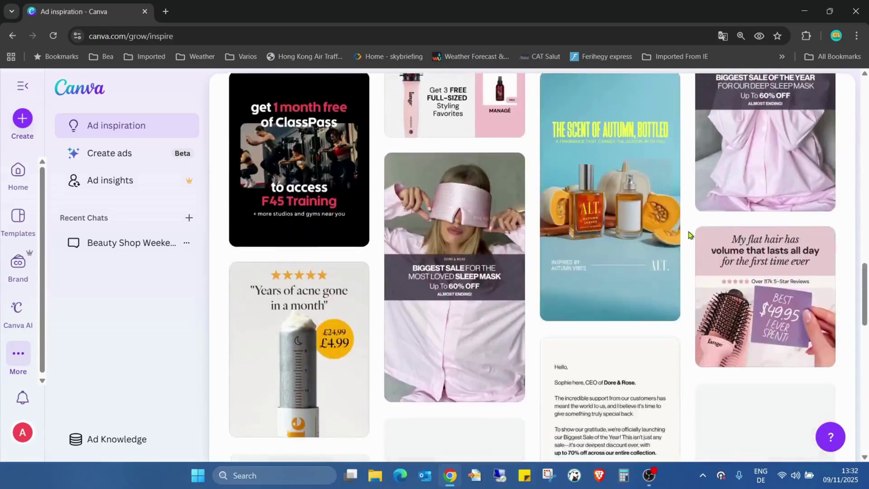
{"action": "scroll", "coordinate": [688, 234], "scroll_direction": "up", "scroll_amount": 10}
{"action": "scroll", "coordinate": [718, 299], "scroll_direction": "up", "scroll_amount": 15}
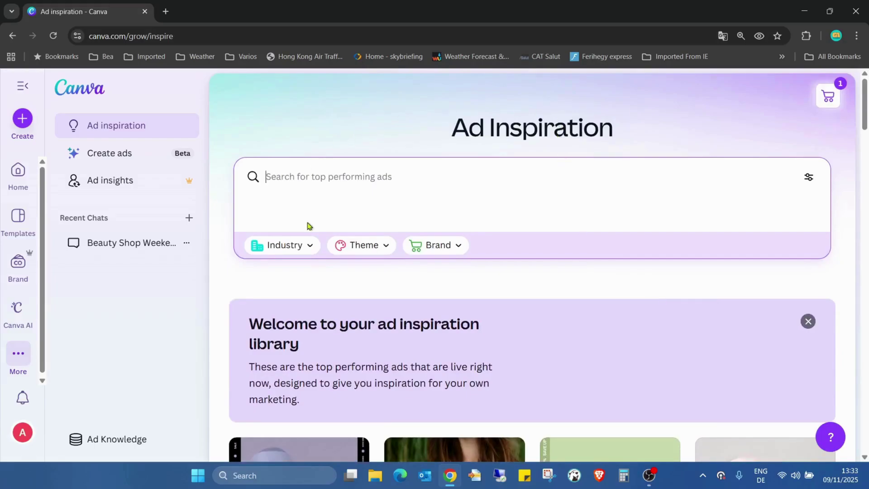
Step: Filter the inspiration ads to the Real Estate industry
{"action": "left_click", "coordinate": [301, 247]}
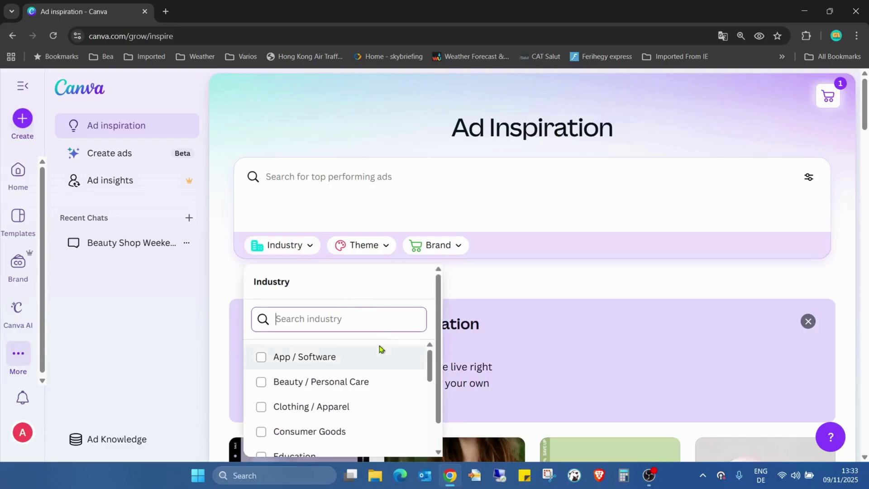
{"action": "scroll", "coordinate": [389, 351], "scroll_direction": "down", "scroll_amount": 2}
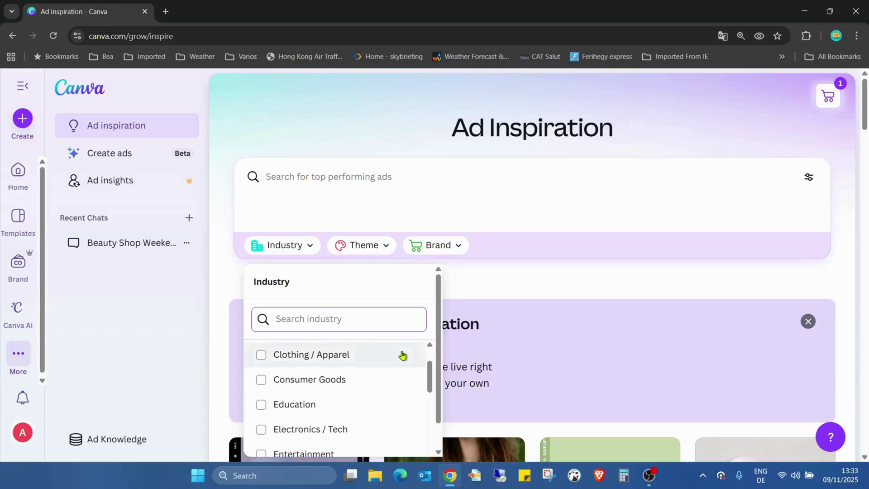
{"action": "scroll", "coordinate": [402, 355], "scroll_direction": "down", "scroll_amount": 1}
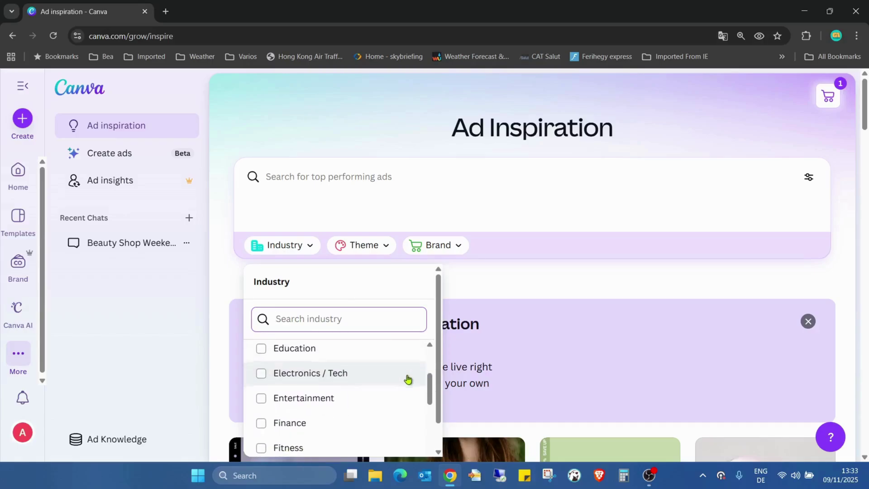
{"action": "scroll", "coordinate": [394, 381], "scroll_direction": "down", "scroll_amount": 3}
{"action": "scroll", "coordinate": [390, 378], "scroll_direction": "down", "scroll_amount": 2}
{"action": "scroll", "coordinate": [363, 372], "scroll_direction": "up", "scroll_amount": 1}
{"action": "scroll", "coordinate": [401, 378], "scroll_direction": "down", "scroll_amount": 2}
{"action": "scroll", "coordinate": [403, 382], "scroll_direction": "down", "scroll_amount": 2}
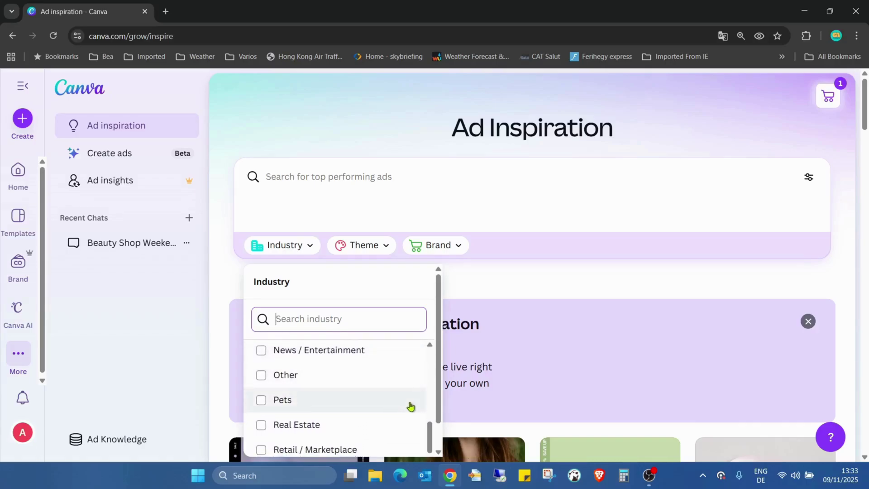
{"action": "scroll", "coordinate": [385, 389], "scroll_direction": "down", "scroll_amount": 2}
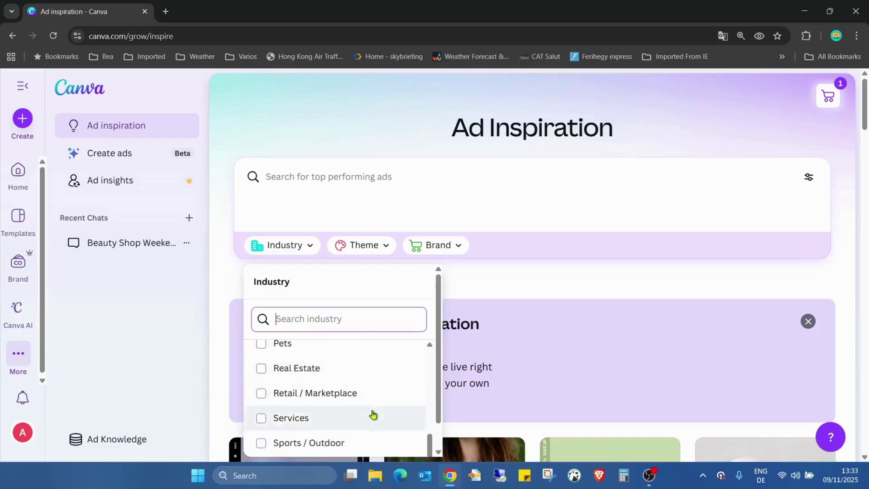
{"action": "scroll", "coordinate": [376, 413], "scroll_direction": "down", "scroll_amount": 2}
{"action": "scroll", "coordinate": [385, 410], "scroll_direction": "down", "scroll_amount": 2}
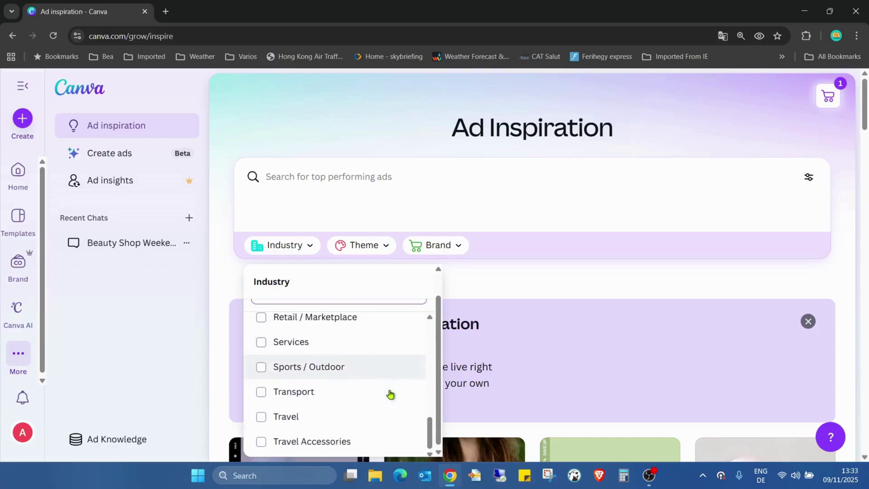
{"action": "scroll", "coordinate": [384, 409], "scroll_direction": "up", "scroll_amount": 3}
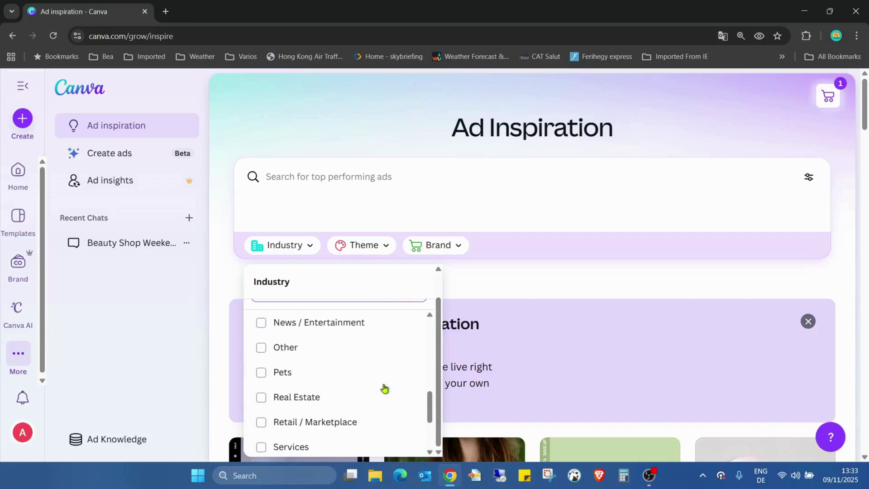
{"action": "left_click", "coordinate": [261, 398]}
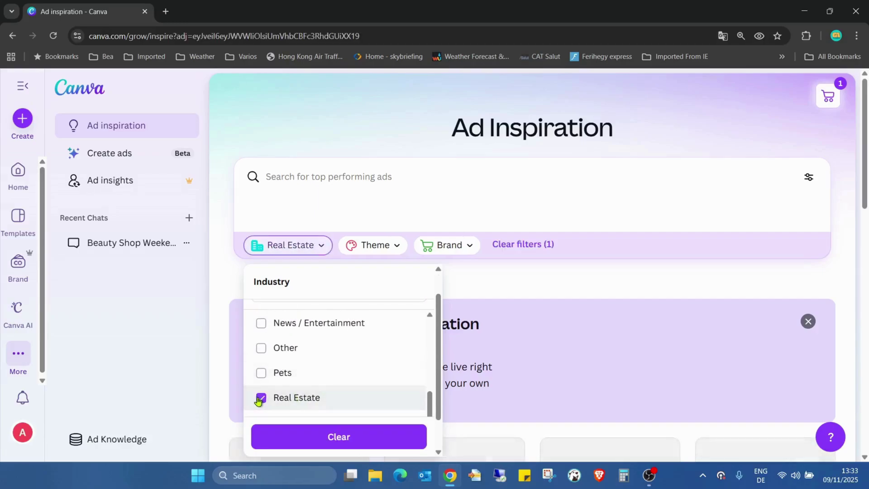
Step: Add the Showcase theme filter to the inspiration ads
{"action": "left_click", "coordinate": [381, 246]}
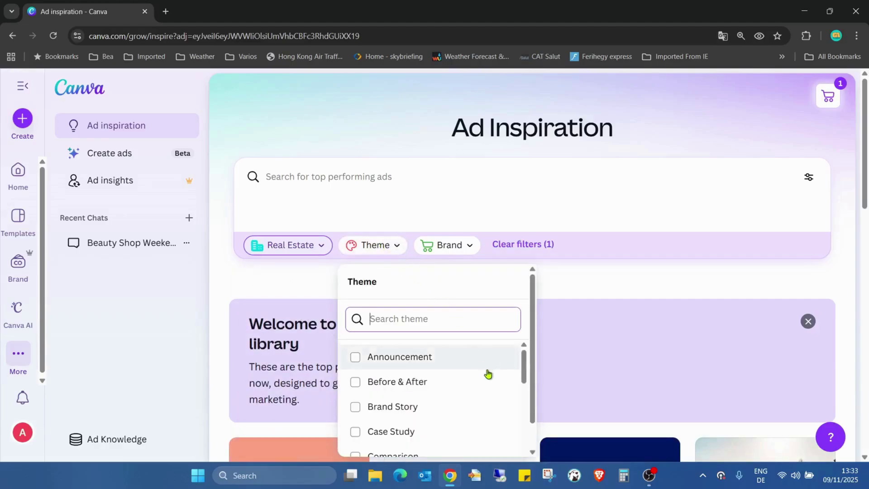
{"action": "scroll", "coordinate": [487, 378], "scroll_direction": "down", "scroll_amount": 3}
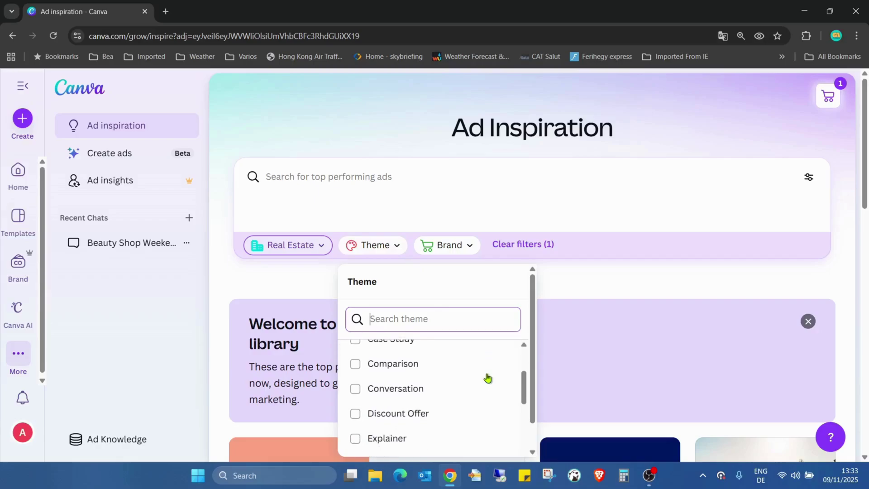
{"action": "scroll", "coordinate": [488, 378], "scroll_direction": "down", "scroll_amount": 1}
{"action": "scroll", "coordinate": [487, 378], "scroll_direction": "down", "scroll_amount": 3}
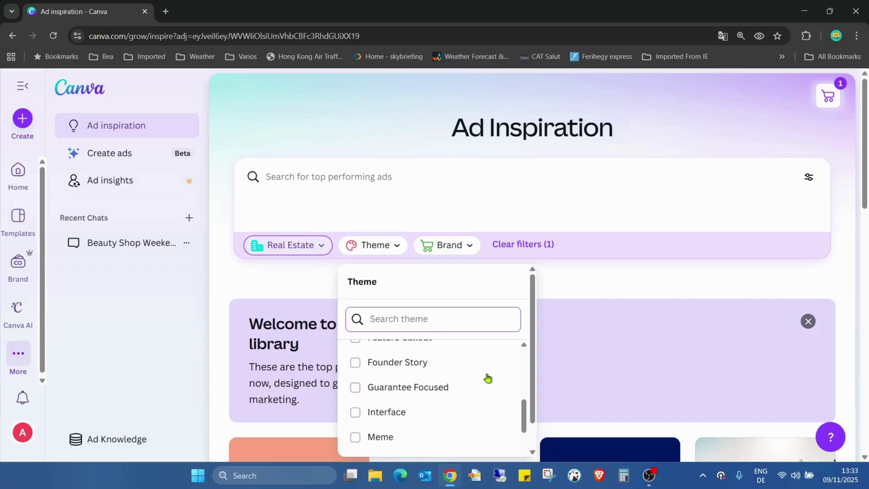
{"action": "scroll", "coordinate": [488, 378], "scroll_direction": "down", "scroll_amount": 1}
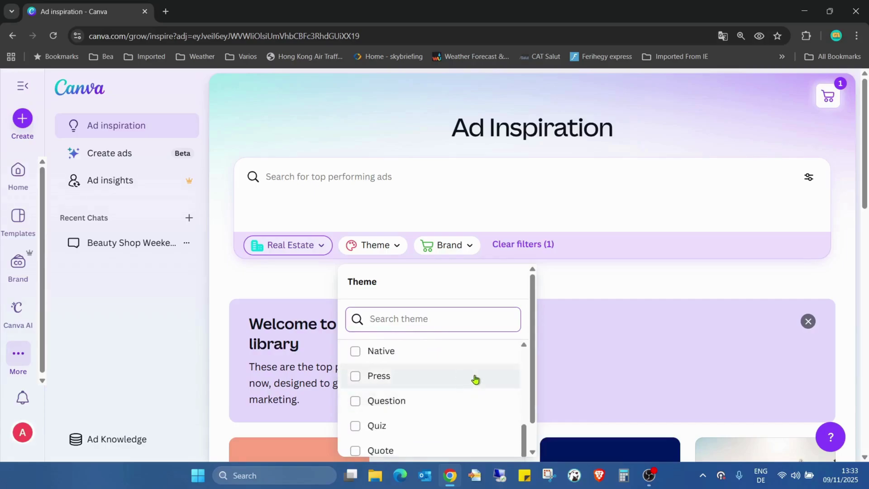
{"action": "scroll", "coordinate": [475, 379], "scroll_direction": "down", "scroll_amount": 3}
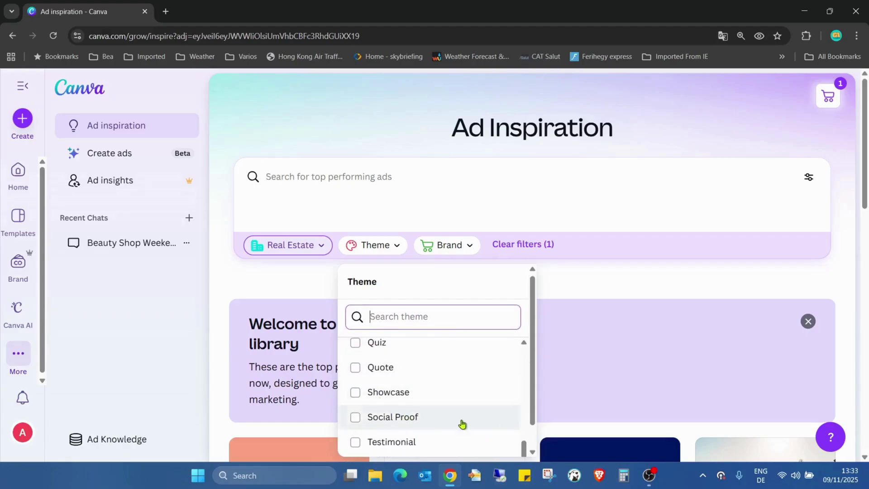
{"action": "left_click", "coordinate": [409, 393]}
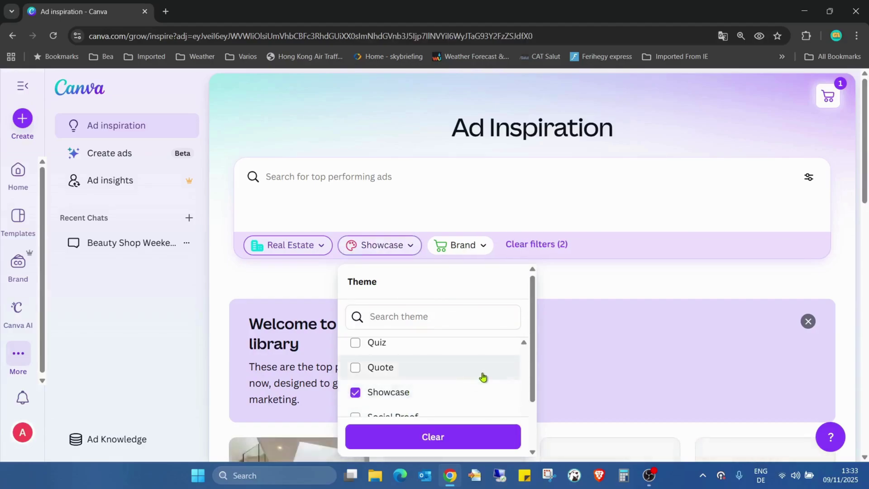
Step: Browse the Brand filter list and close it without choosing a brand
{"action": "left_click", "coordinate": [483, 246]}
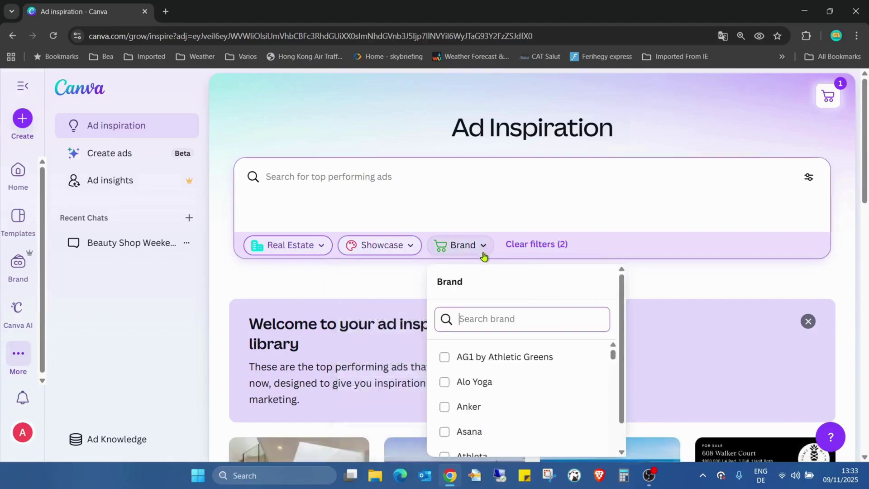
{"action": "scroll", "coordinate": [562, 375], "scroll_direction": "down", "scroll_amount": 3}
{"action": "scroll", "coordinate": [563, 376], "scroll_direction": "down", "scroll_amount": 9}
{"action": "scroll", "coordinate": [563, 376], "scroll_direction": "down", "scroll_amount": 5}
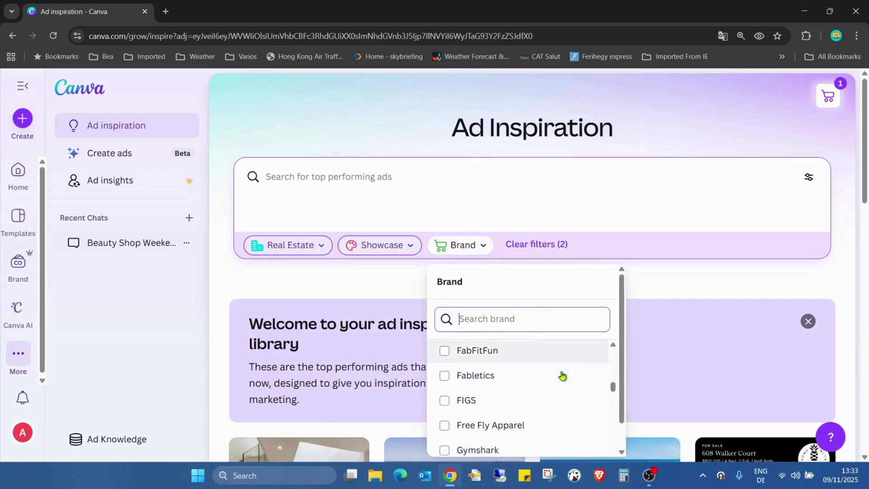
{"action": "scroll", "coordinate": [563, 376], "scroll_direction": "down", "scroll_amount": 8}
{"action": "scroll", "coordinate": [562, 376], "scroll_direction": "down", "scroll_amount": 5}
{"action": "scroll", "coordinate": [563, 376], "scroll_direction": "up", "scroll_amount": 8}
{"action": "left_click", "coordinate": [665, 183]}
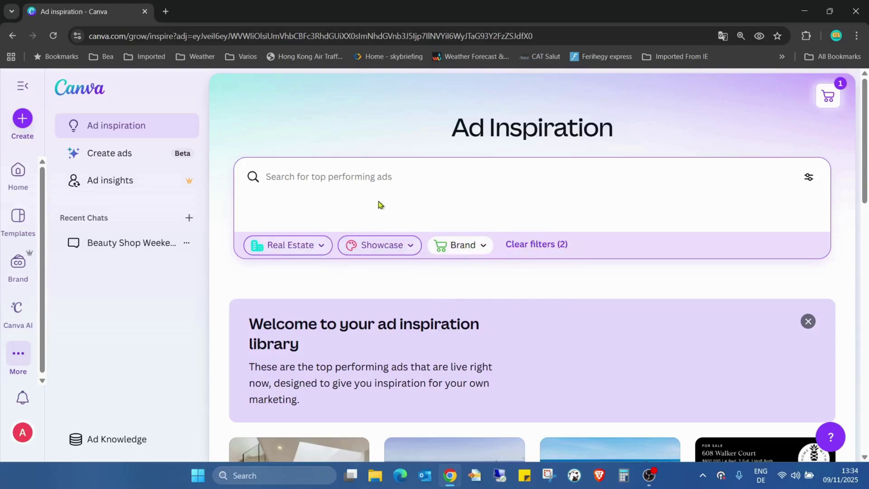
{"action": "left_click", "coordinate": [357, 179]}
{"action": "scroll", "coordinate": [498, 227], "scroll_direction": "down", "scroll_amount": 4}
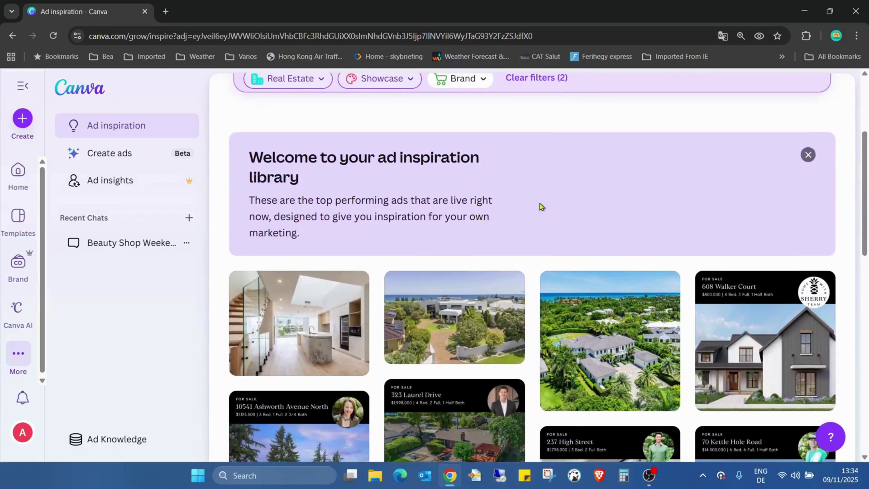
{"action": "scroll", "coordinate": [575, 183], "scroll_direction": "down", "scroll_amount": 2}
{"action": "scroll", "coordinate": [586, 179], "scroll_direction": "down", "scroll_amount": 9}
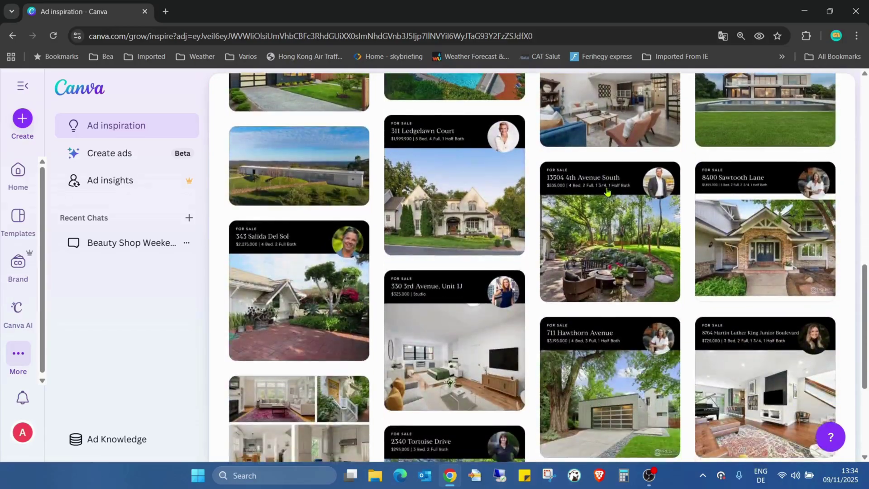
{"action": "scroll", "coordinate": [605, 198], "scroll_direction": "down", "scroll_amount": 12}
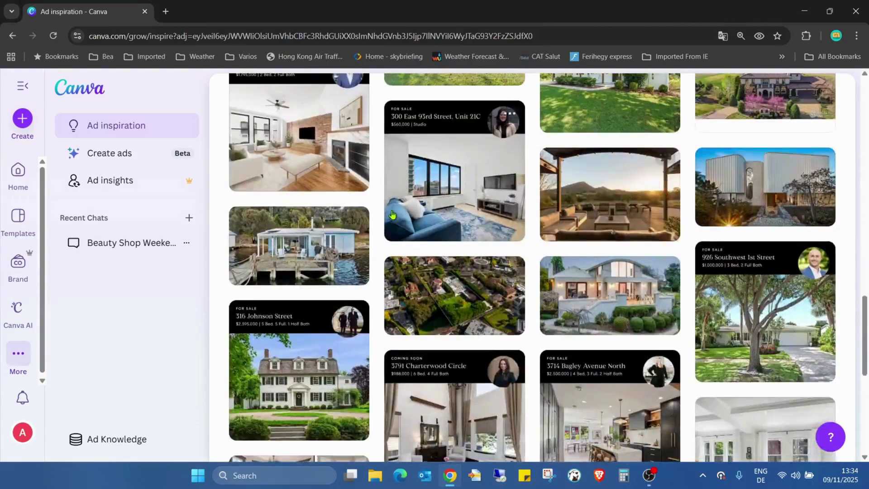
{"action": "scroll", "coordinate": [760, 203], "scroll_direction": "down", "scroll_amount": 10}
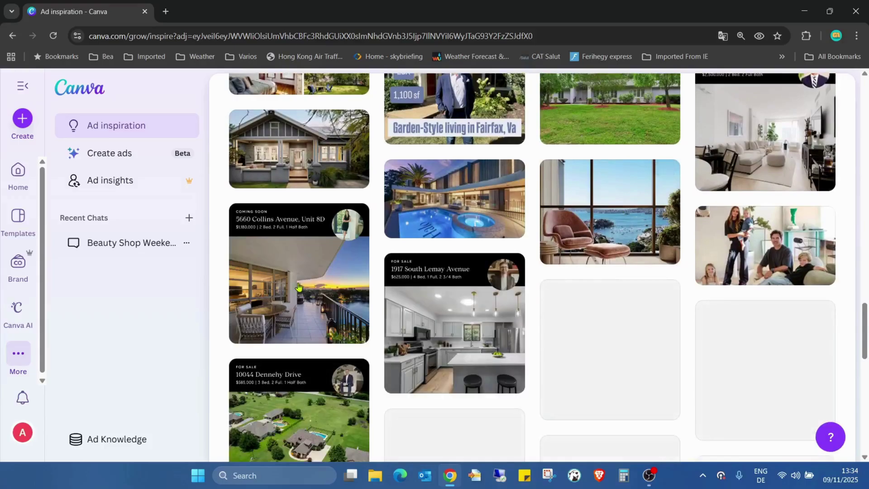
{"action": "scroll", "coordinate": [697, 228], "scroll_direction": "down", "scroll_amount": 12}
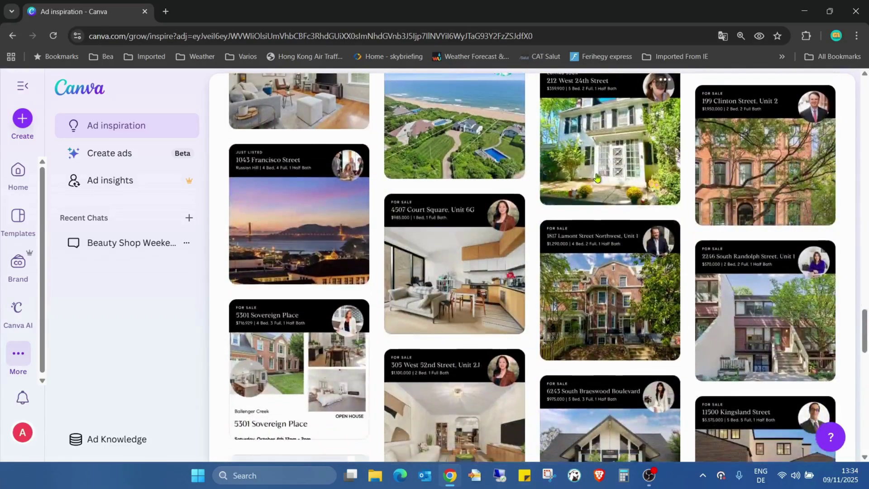
{"action": "scroll", "coordinate": [532, 293], "scroll_direction": "down", "scroll_amount": 8}
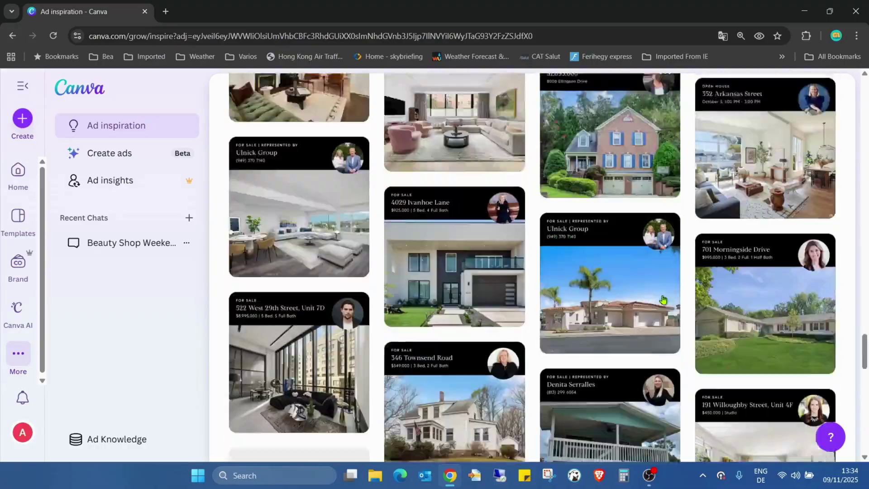
{"action": "scroll", "coordinate": [532, 293], "scroll_direction": "up", "scroll_amount": 20}
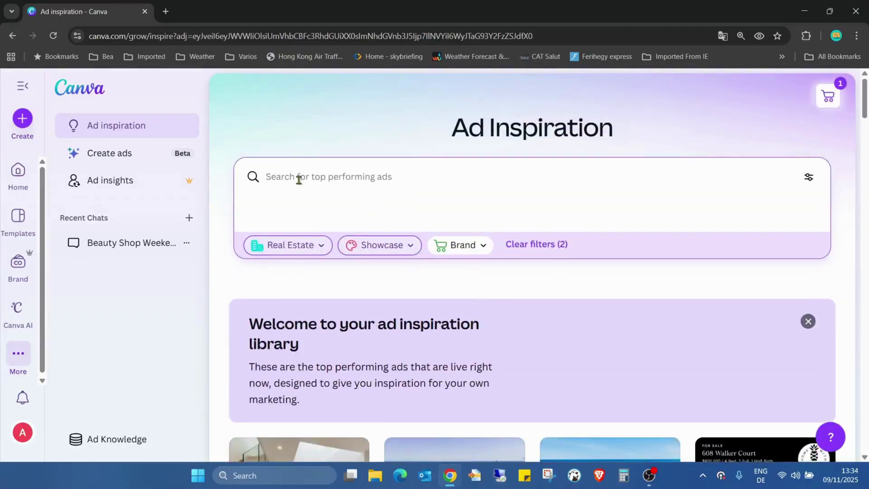
{"action": "scroll", "coordinate": [607, 189], "scroll_direction": "down", "scroll_amount": 5}
{"action": "scroll", "coordinate": [469, 214], "scroll_direction": "down", "scroll_amount": 10}
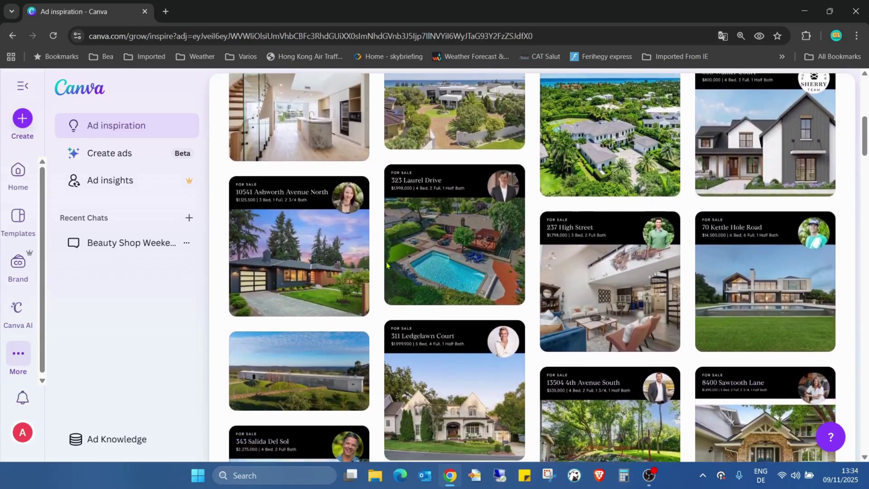
{"action": "left_click", "coordinate": [454, 234]}
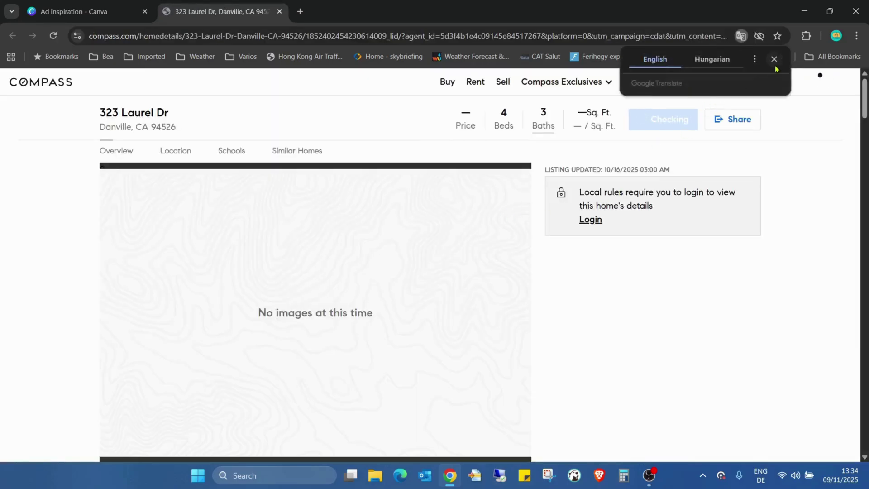
{"action": "left_click", "coordinate": [774, 59]}
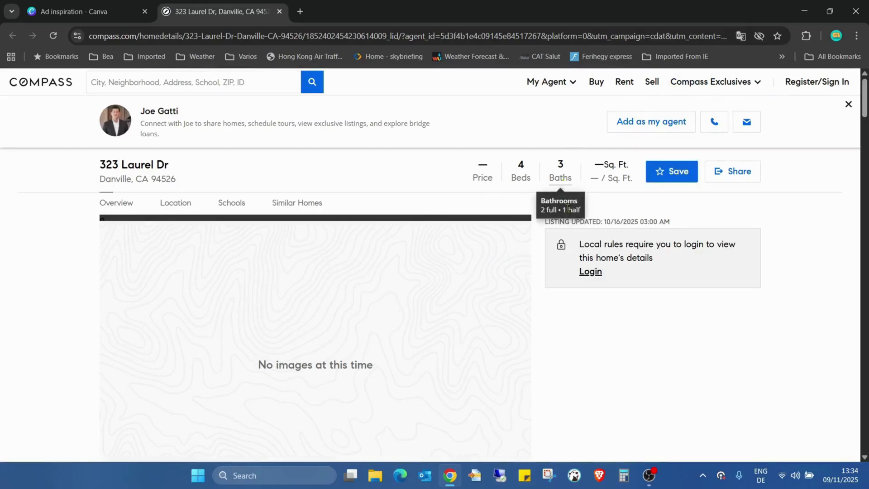
{"action": "scroll", "coordinate": [569, 273], "scroll_direction": "down", "scroll_amount": 5}
{"action": "scroll", "coordinate": [606, 259], "scroll_direction": "down", "scroll_amount": 7}
{"action": "scroll", "coordinate": [606, 260], "scroll_direction": "up", "scroll_amount": 12}
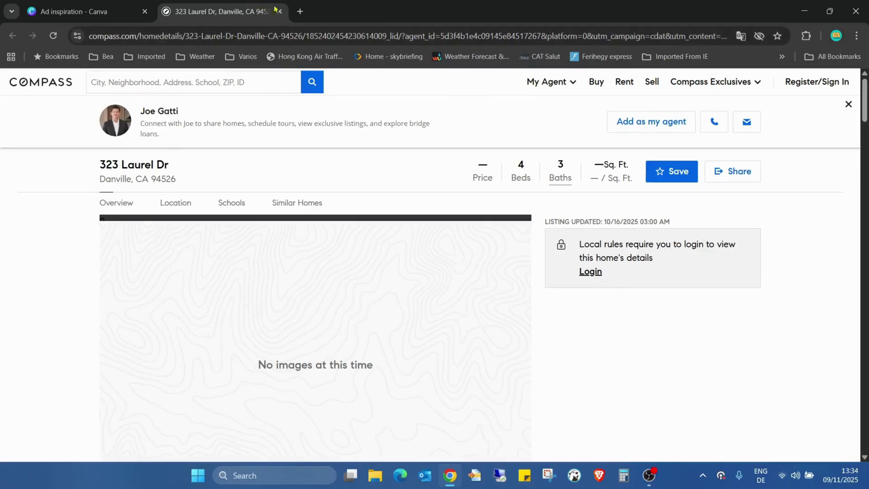
{"action": "left_click", "coordinate": [280, 11]}
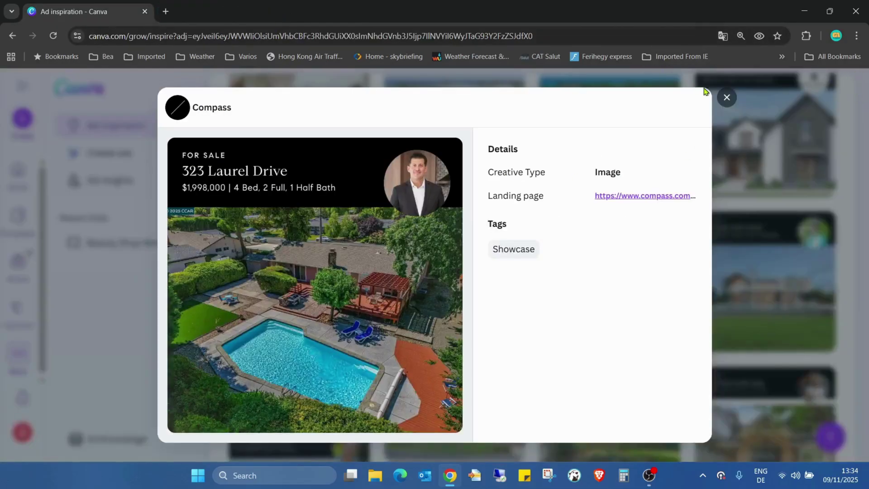
Step: Close the ad details, go to Create ads, and begin the prompt with 'create'
{"action": "left_click", "coordinate": [726, 97]}
{"action": "scroll", "coordinate": [609, 208], "scroll_direction": "up", "scroll_amount": 10}
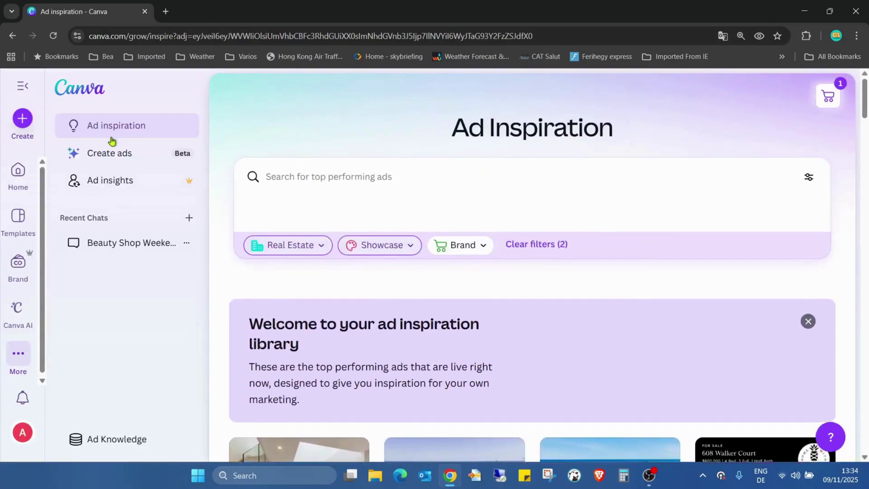
{"action": "left_click", "coordinate": [118, 154]}
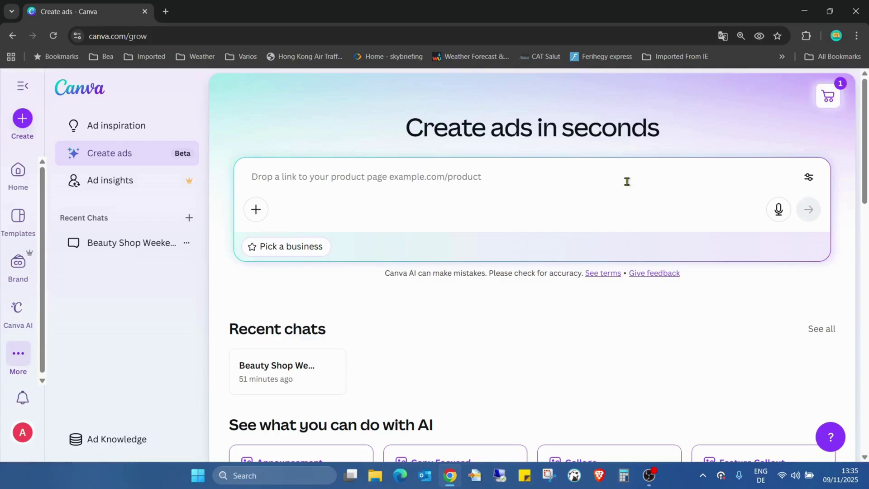
{"action": "type", "text": "create an ad for"}
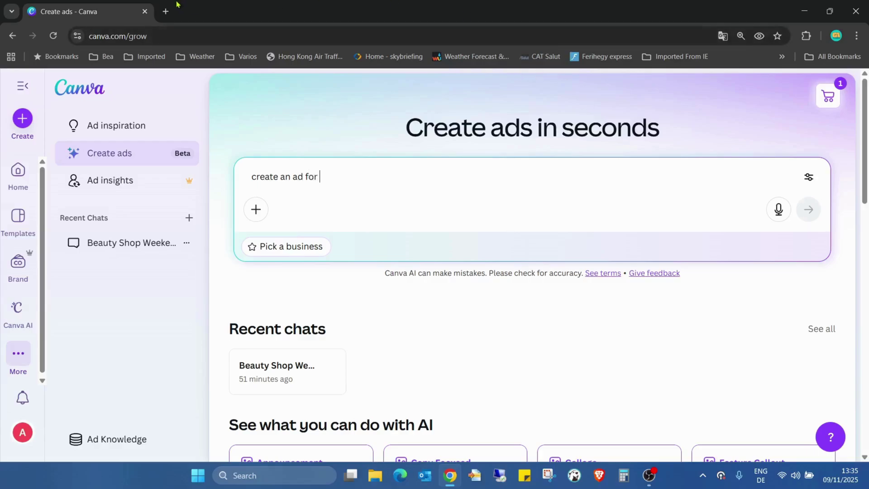
{"action": "left_click", "coordinate": [165, 11]}
{"action": "left_click", "coordinate": [190, 37]}
{"action": "type", "text": "ad"}
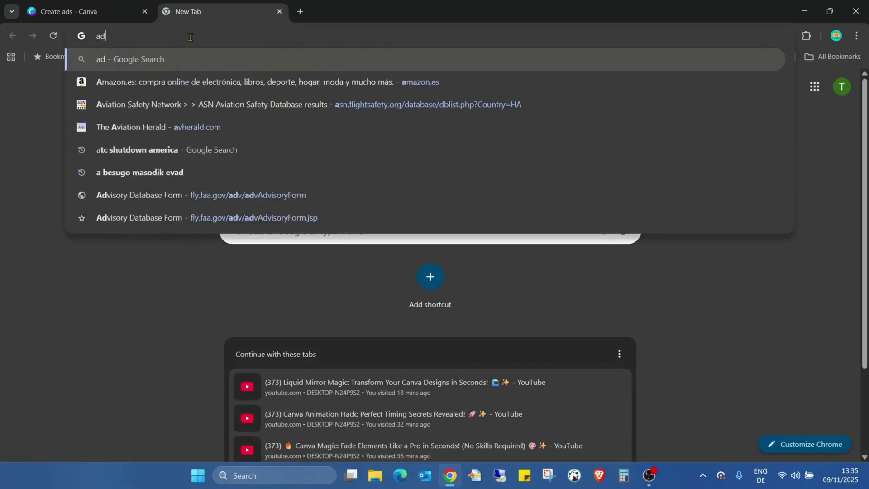
{"action": "type", "text": "idas.com"}
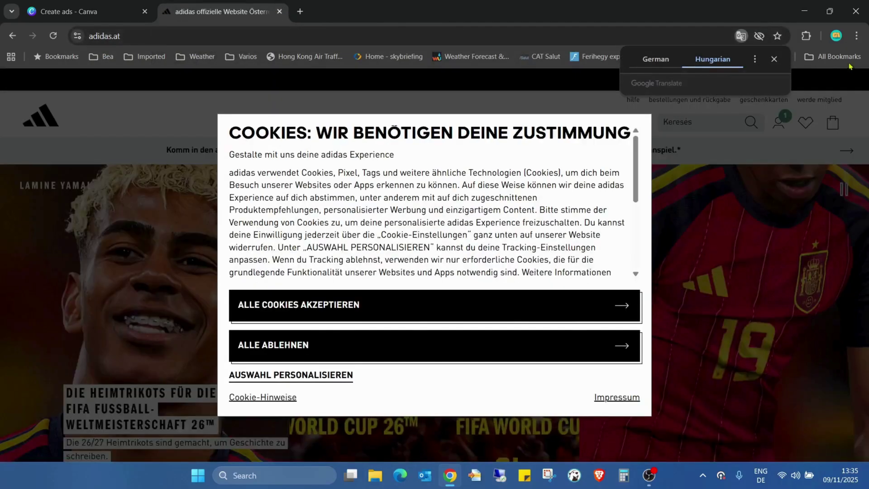
{"action": "left_click", "coordinate": [399, 305]}
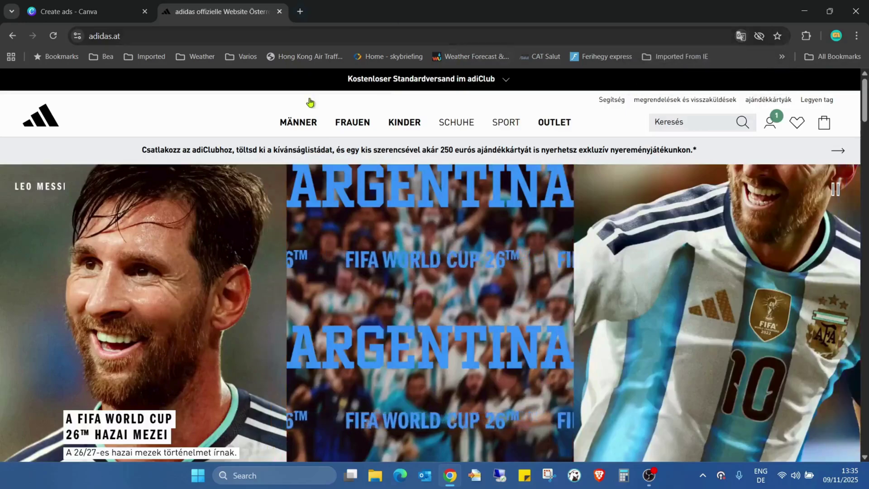
Step: Finish the prompt as 'create an ad for adidas.com' and submit it to Canva AI
{"action": "left_click", "coordinate": [280, 12]}
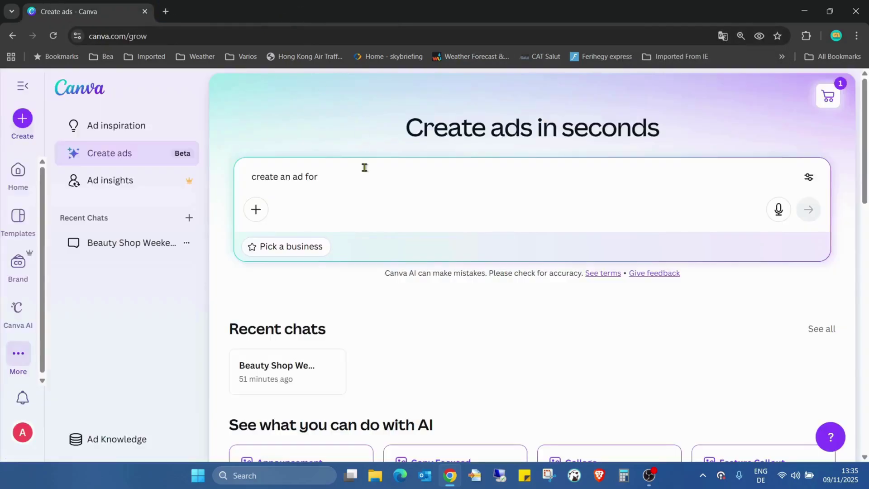
{"action": "left_click", "coordinate": [368, 185]}
{"action": "type", "text": "adidas.com"}
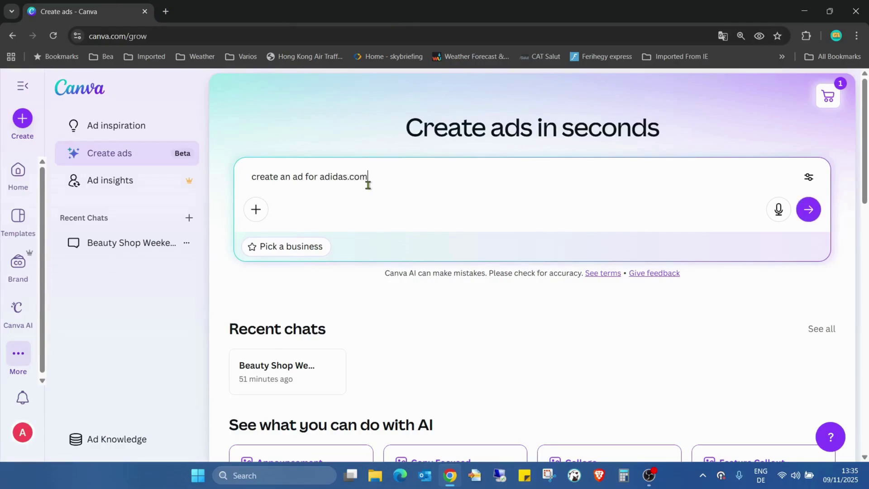
{"action": "left_click", "coordinate": [809, 209]}
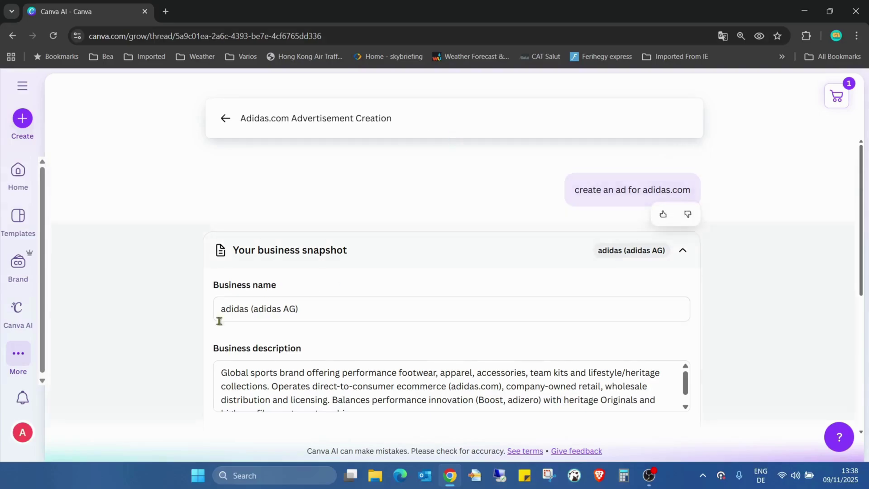
Step: Review the adidas snapshot, leave the brand kit unselected, and continue to the next step
{"action": "scroll", "coordinate": [782, 258], "scroll_direction": "down", "scroll_amount": 1}
{"action": "scroll", "coordinate": [782, 259], "scroll_direction": "down", "scroll_amount": 3}
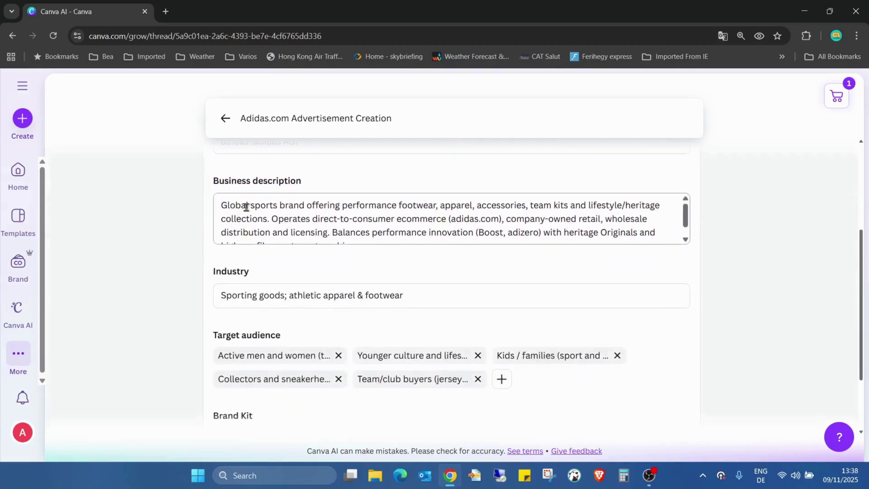
{"action": "scroll", "coordinate": [614, 264], "scroll_direction": "down", "scroll_amount": 2}
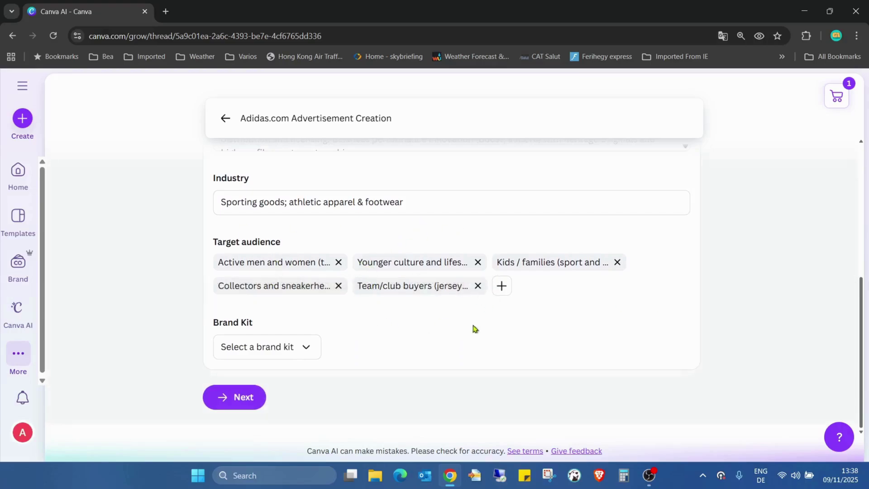
{"action": "left_click", "coordinate": [302, 347]}
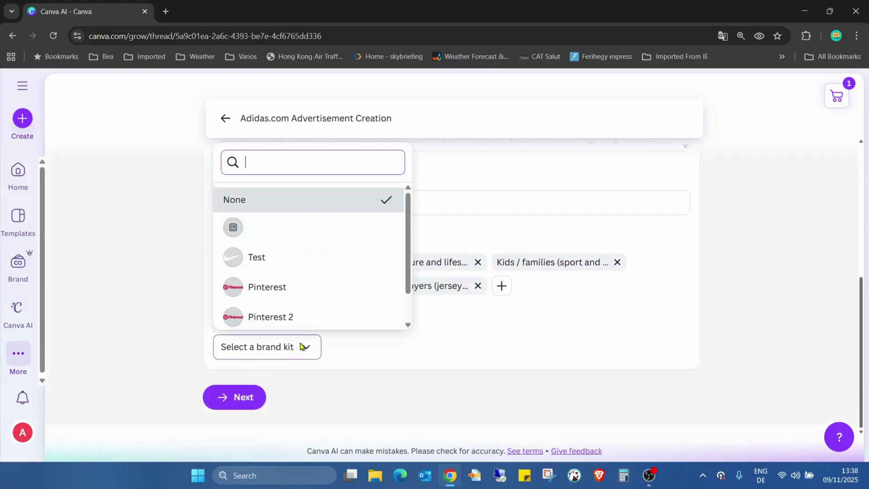
{"action": "scroll", "coordinate": [312, 278], "scroll_direction": "down", "scroll_amount": 1}
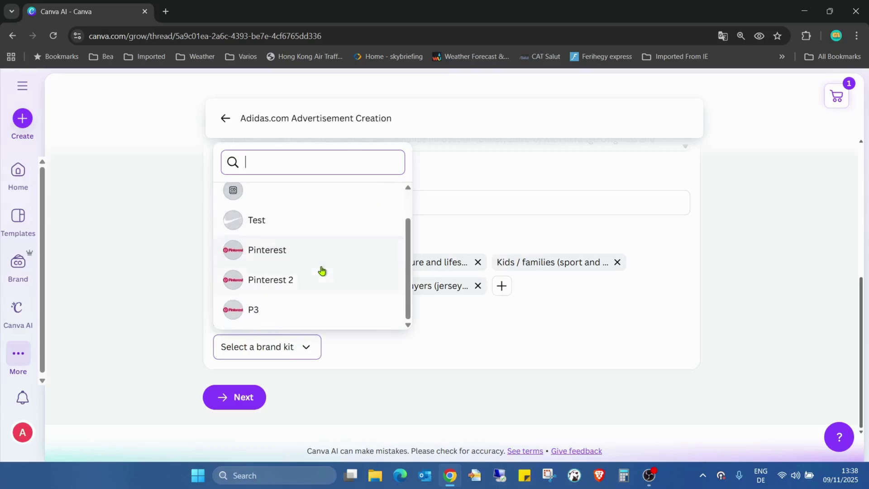
{"action": "left_click", "coordinate": [428, 351]}
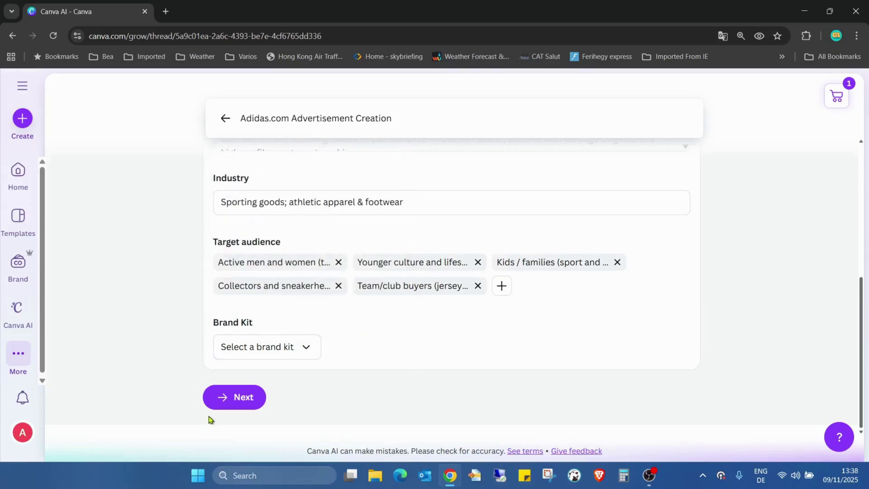
{"action": "left_click", "coordinate": [241, 398]}
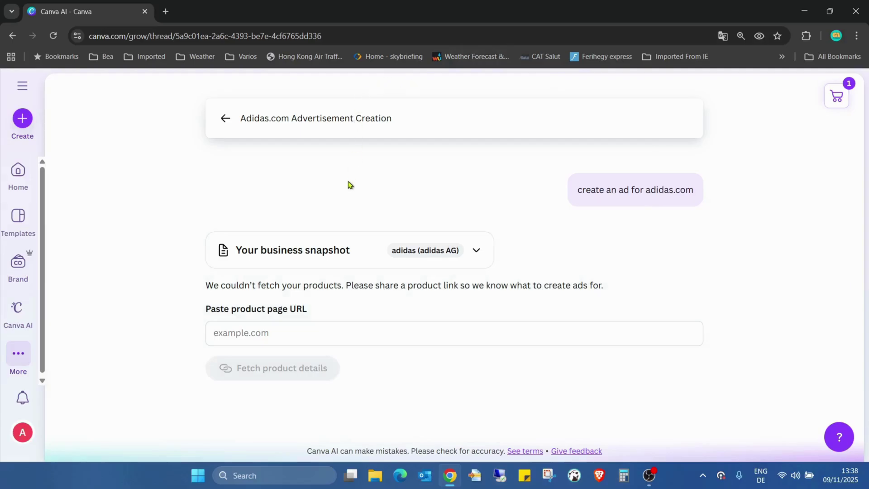
Step: Copy the URL of the maroon Handball Spezial page from adidas men's sneakers, then close that tab
{"action": "left_click", "coordinate": [166, 11]}
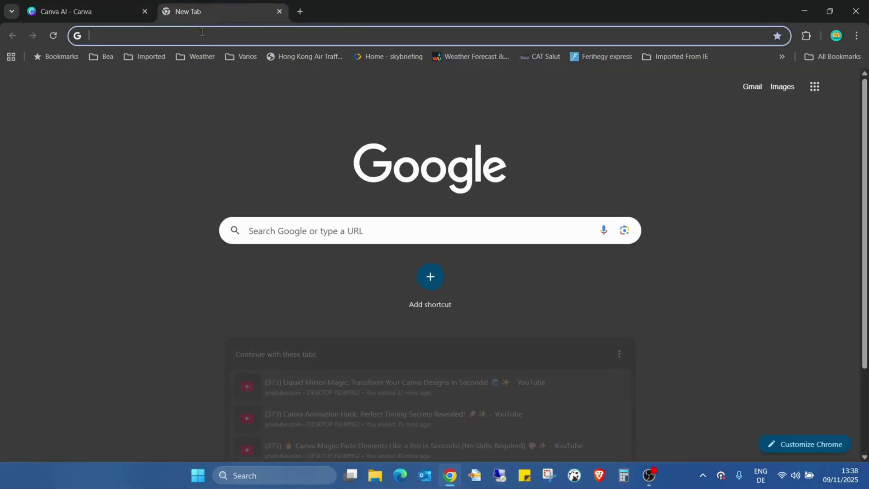
{"action": "type", "text": "adidas.at"}
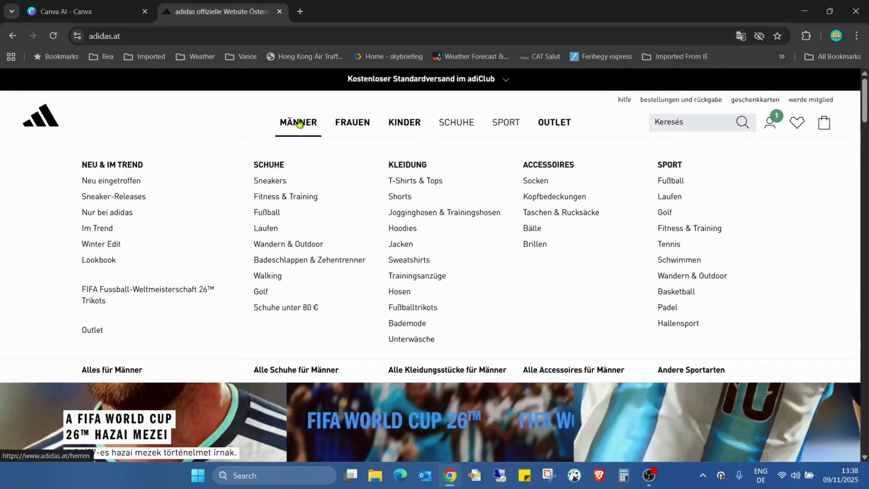
{"action": "left_click", "coordinate": [272, 180]}
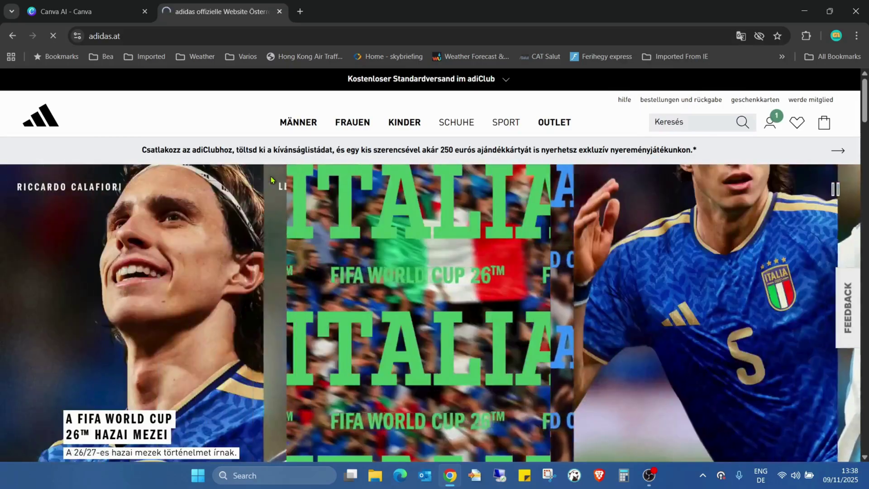
{"action": "scroll", "coordinate": [425, 206], "scroll_direction": "down", "scroll_amount": 2}
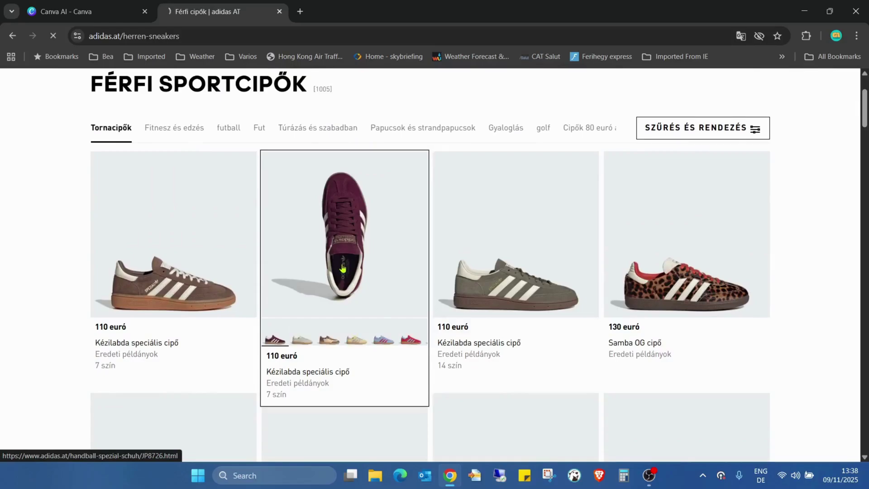
{"action": "left_click", "coordinate": [343, 269]}
{"action": "left_click", "coordinate": [373, 36]}
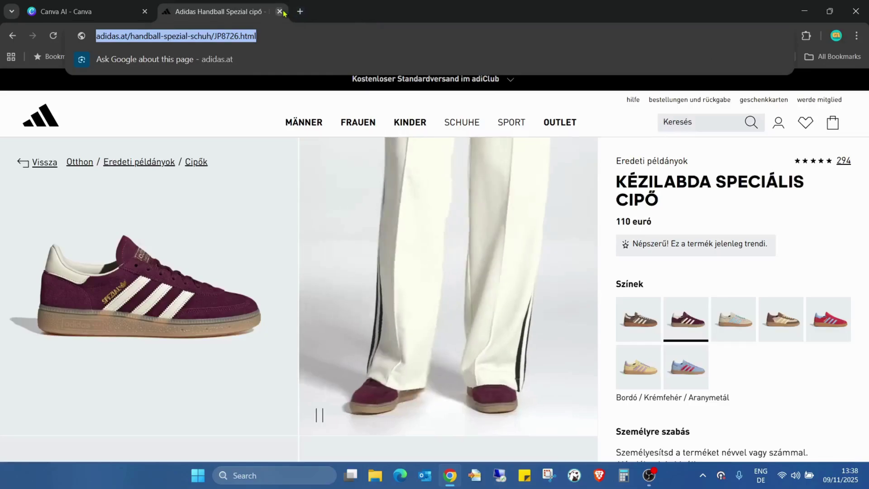
{"action": "key", "text": "ctrl+w"}
Step: Paste the Handball Spezial link into the product page URL field and fetch its details
{"action": "left_click", "coordinate": [314, 334]}
{"action": "type", "text": "https://www.adidas.at/handball-spezial-schuh/IF8726.html"}
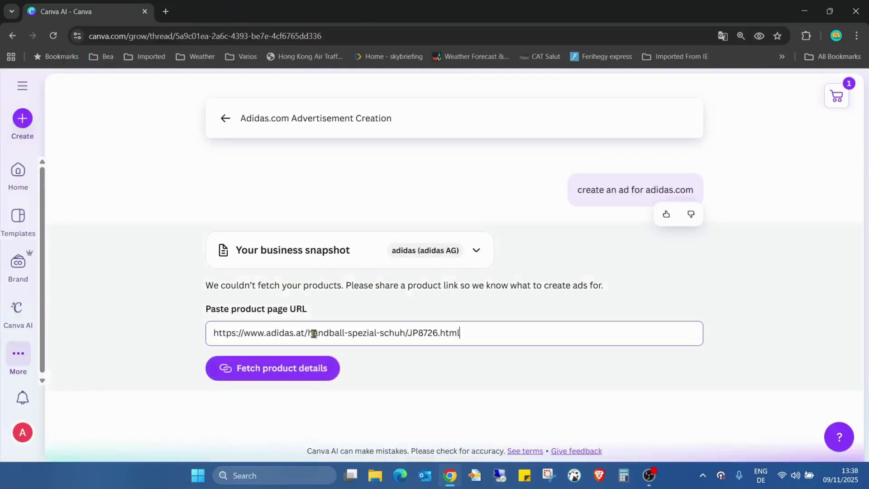
{"action": "left_click", "coordinate": [293, 375]}
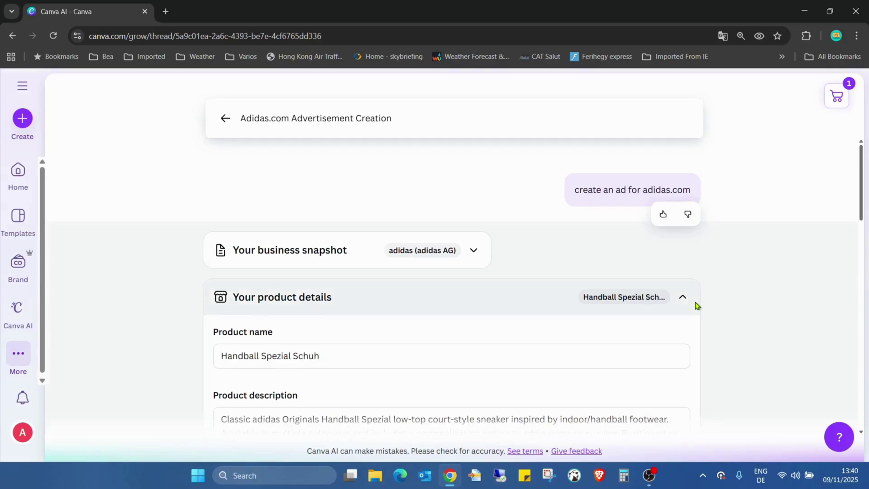
Step: Set Discount offers to '20% in this week' and submit the product details
{"action": "scroll", "coordinate": [685, 341], "scroll_direction": "down", "scroll_amount": 5}
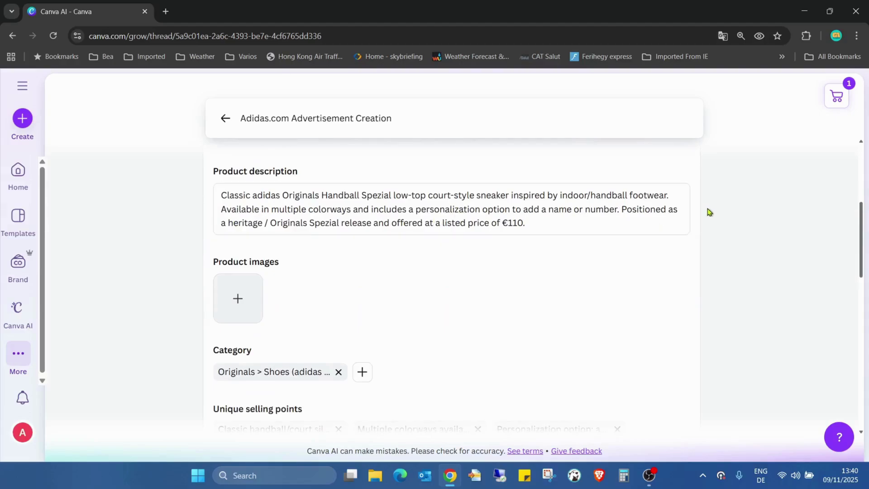
{"action": "scroll", "coordinate": [725, 210], "scroll_direction": "down", "scroll_amount": 4}
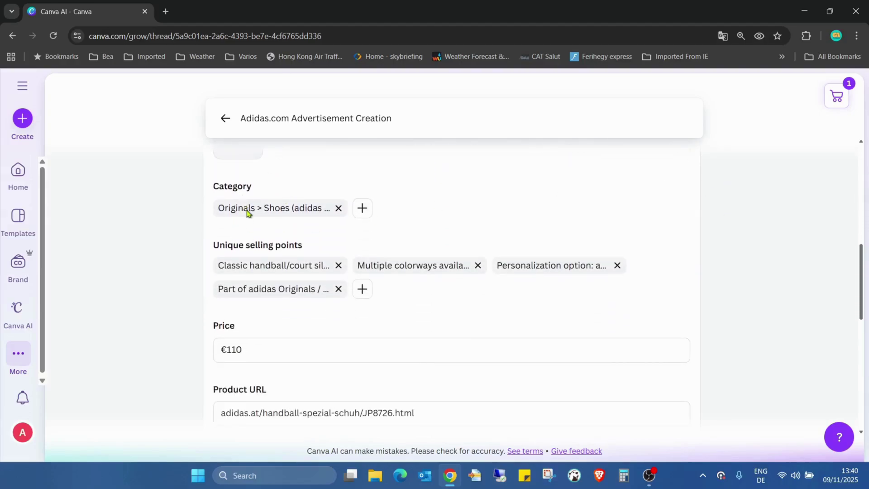
{"action": "scroll", "coordinate": [583, 219], "scroll_direction": "down", "scroll_amount": 4}
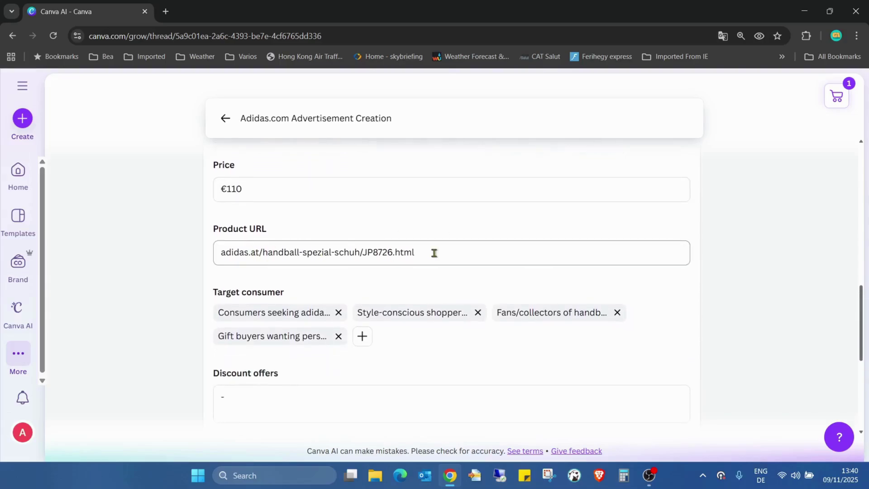
{"action": "scroll", "coordinate": [524, 244], "scroll_direction": "down", "scroll_amount": 3}
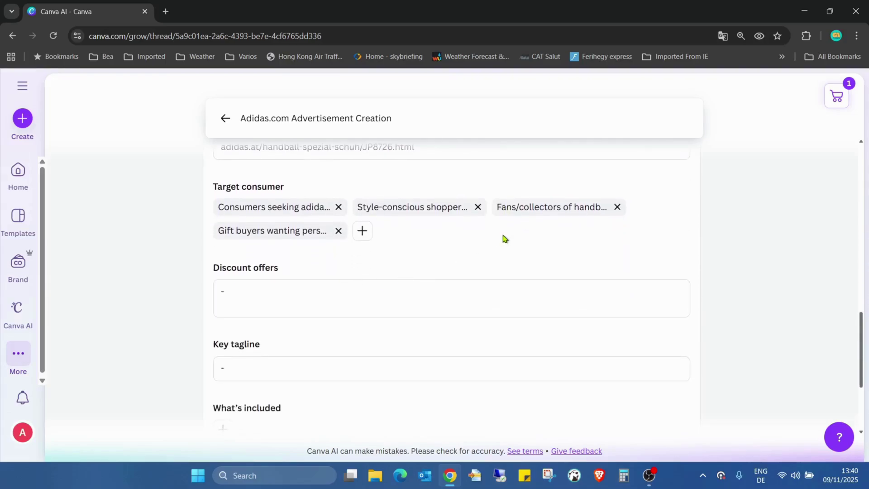
{"action": "scroll", "coordinate": [507, 238], "scroll_direction": "down", "scroll_amount": 4}
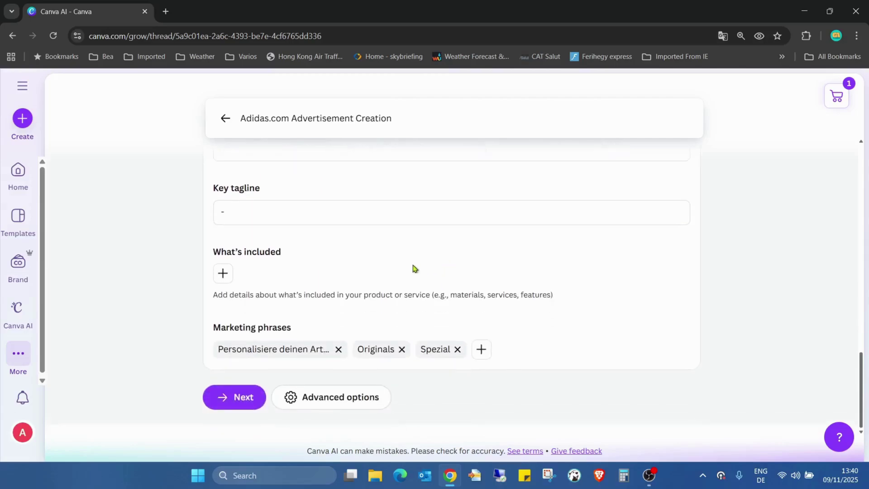
{"action": "scroll", "coordinate": [537, 275], "scroll_direction": "up", "scroll_amount": 4}
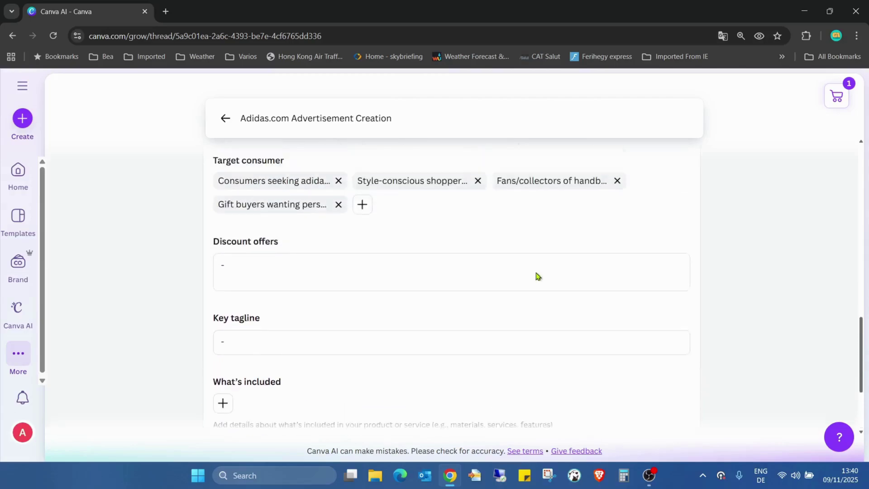
{"action": "left_click", "coordinate": [312, 284]}
{"action": "key", "text": "BackSpace"}
{"action": "type", "text": "2"}
{"action": "type", "text": "0$"}
{"action": "key", "text": "BackSpace"}
{"action": "key", "text": "BackSpace"}
{"action": "type", "text": "%"}
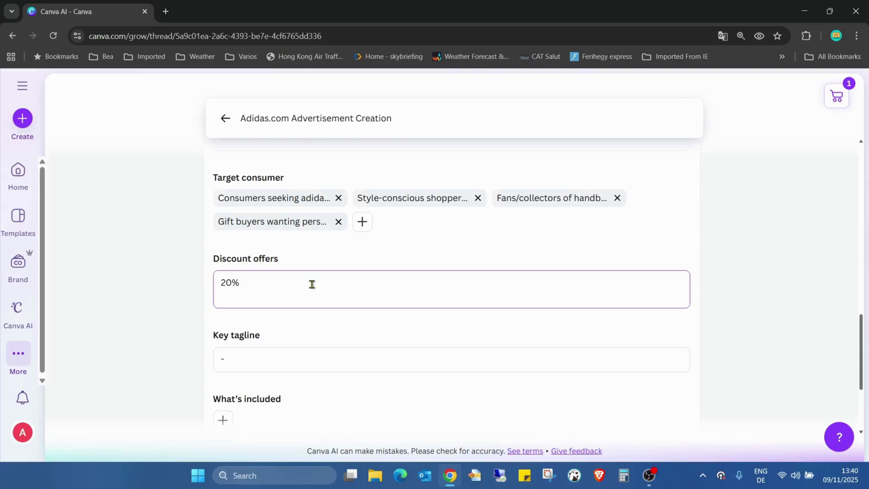
{"action": "type", "text": " in this week"}
{"action": "scroll", "coordinate": [312, 284], "scroll_direction": "down", "scroll_amount": 3}
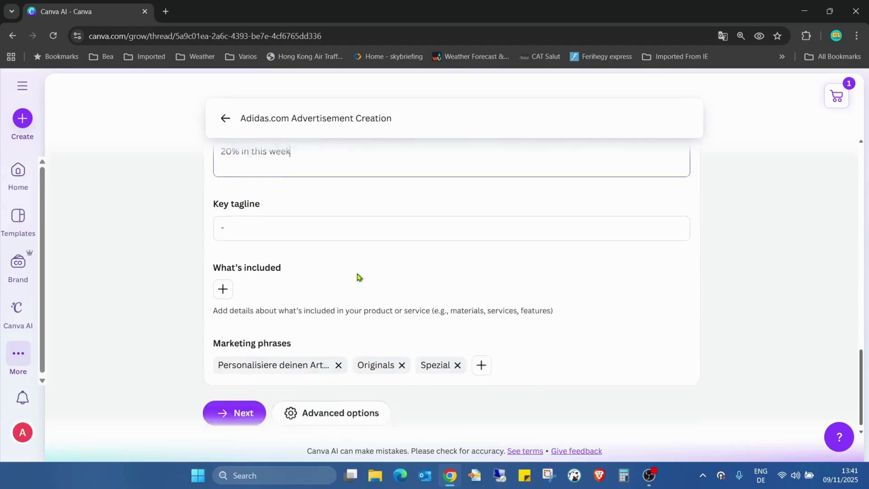
{"action": "left_click", "coordinate": [229, 406]}
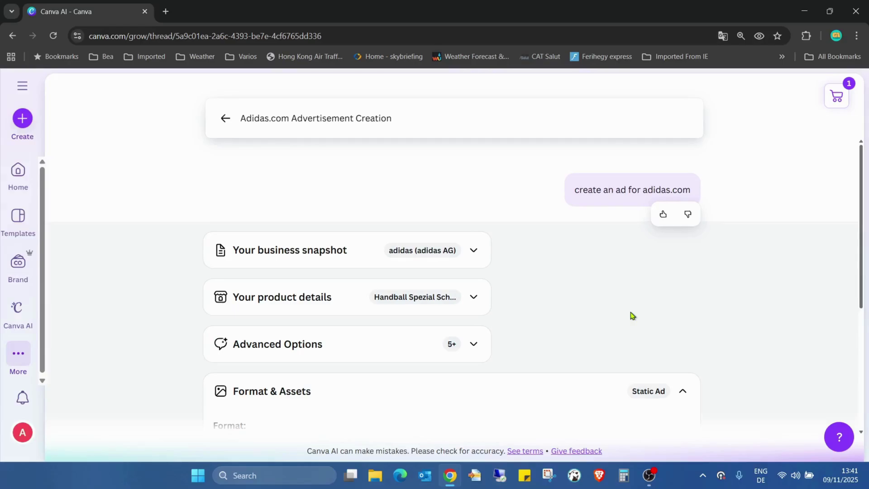
Step: Scroll to Format & Assets and look at the asset upload options without adding any
{"action": "scroll", "coordinate": [632, 316], "scroll_direction": "down", "scroll_amount": 5}
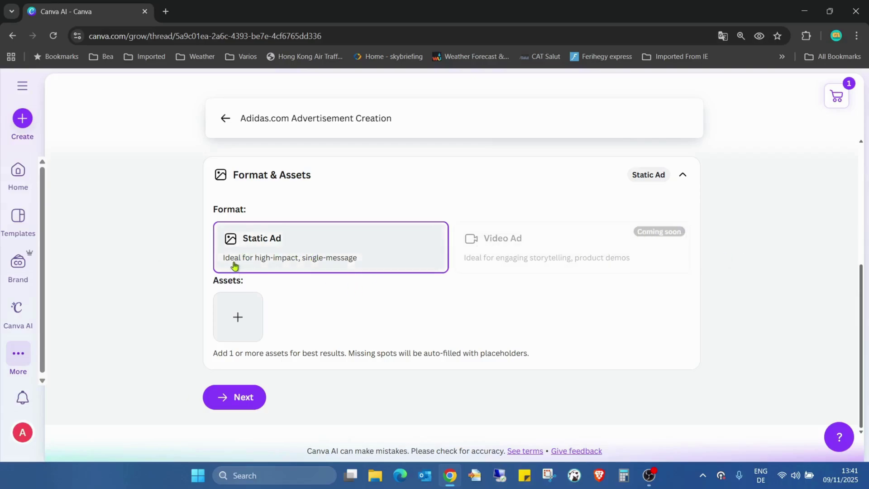
{"action": "left_click", "coordinate": [243, 329]}
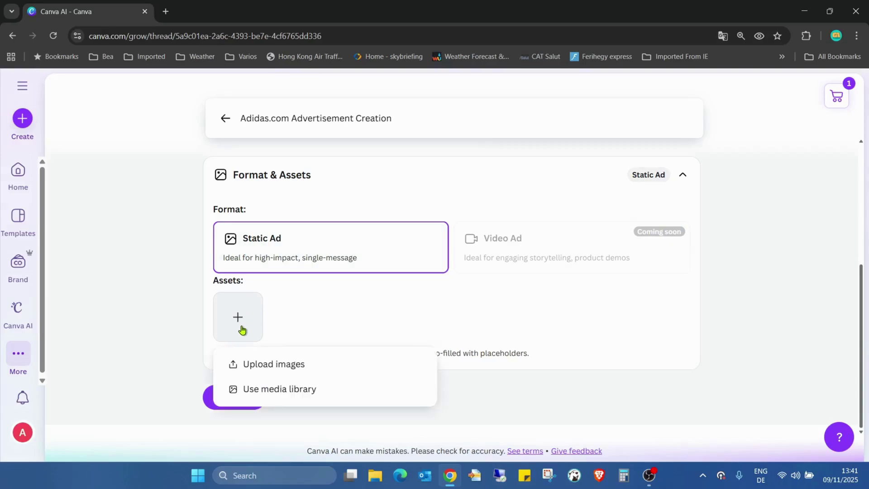
{"action": "left_click", "coordinate": [495, 334]}
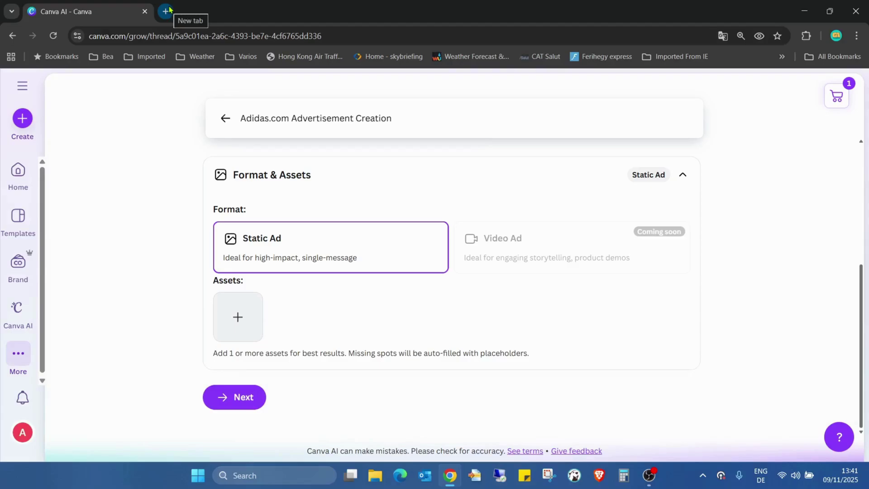
Step: In a new tab, go to adidas.at and open the maroon Handball Spezial from men's sneakers
{"action": "left_click", "coordinate": [166, 11]}
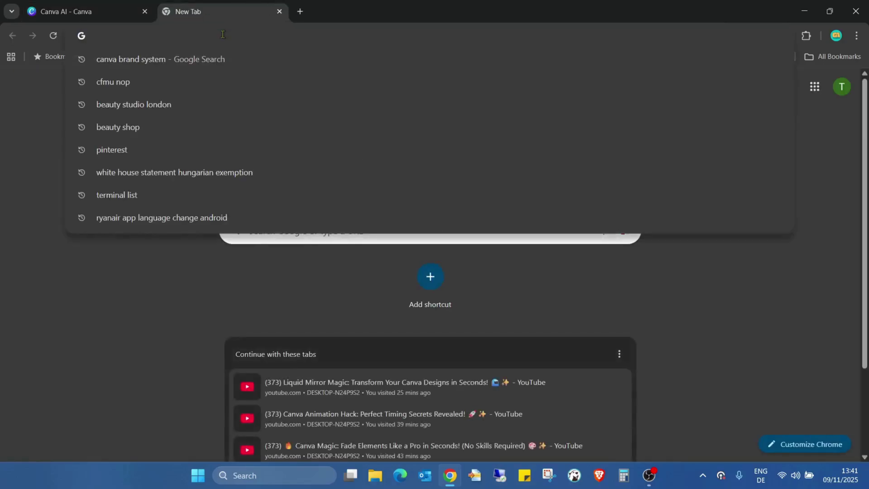
{"action": "type", "text": "adidas.at"}
{"action": "key", "text": "Return"}
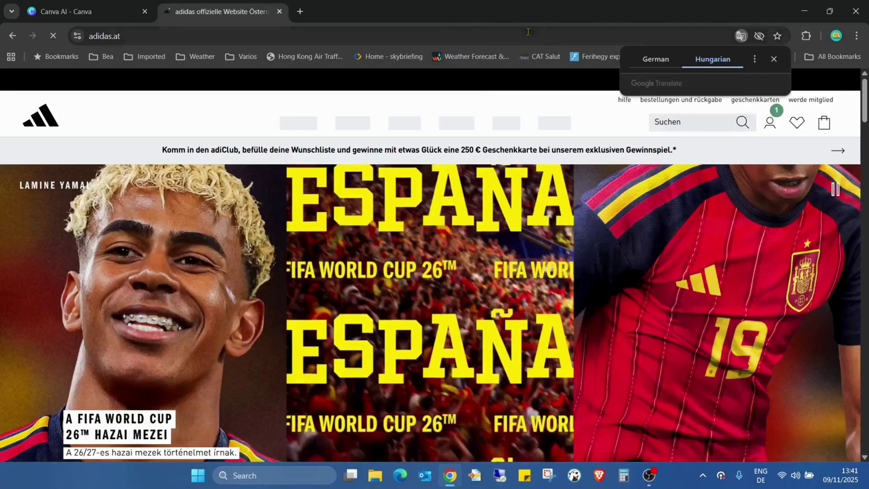
{"action": "left_click", "coordinate": [774, 59]}
{"action": "mouse_move", "coordinate": [289, 133]}
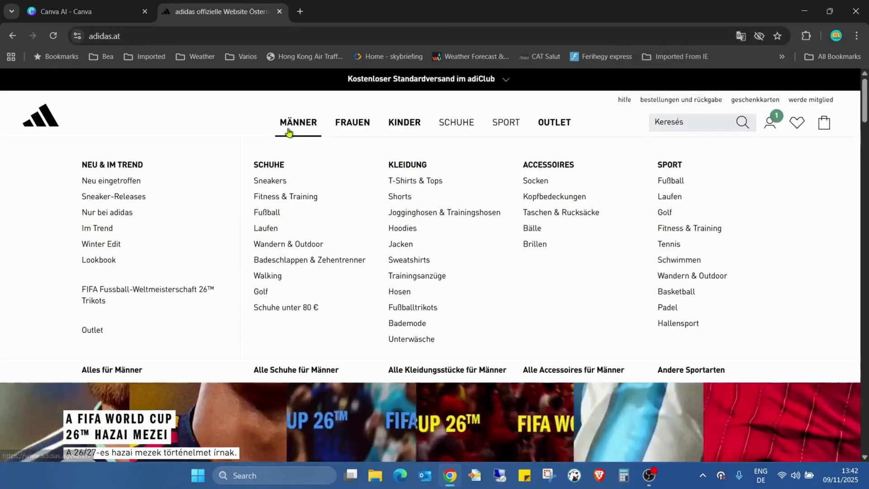
{"action": "left_click", "coordinate": [272, 181]}
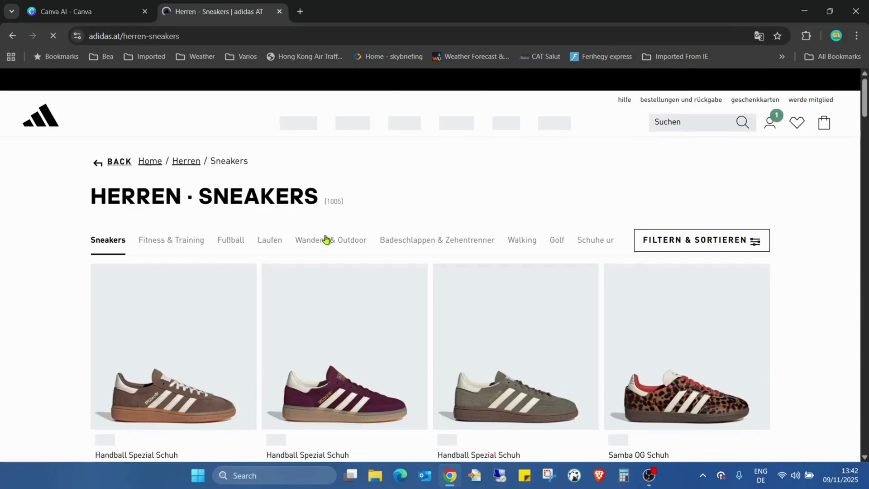
{"action": "left_click", "coordinate": [344, 326]}
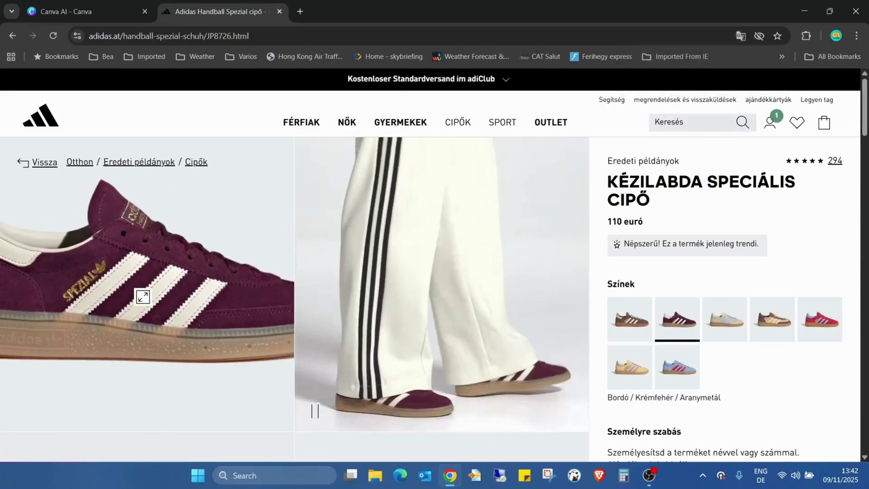
Step: Save the Handball Spezial product photo to Downloads as an AVIF image
{"action": "right_click", "coordinate": [143, 297]}
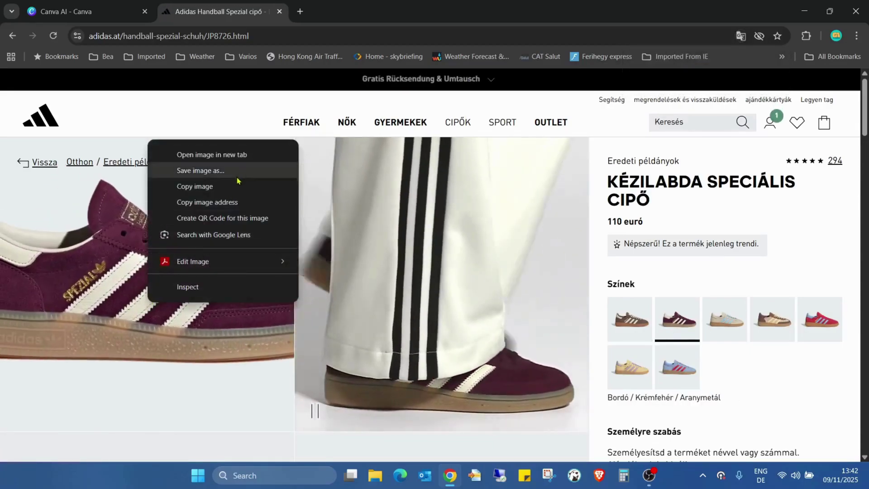
{"action": "left_click", "coordinate": [237, 170]}
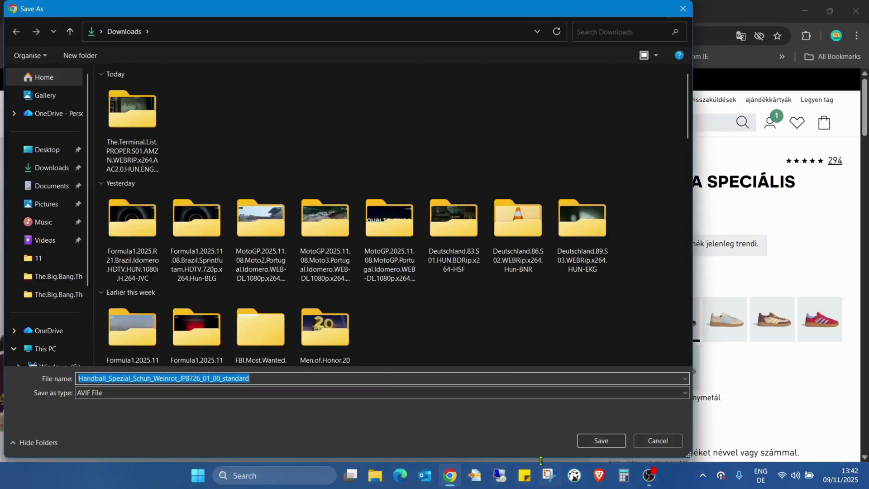
{"action": "left_click", "coordinate": [602, 441]}
Step: Upload the downloaded Handball Spezial photo as the ad asset and generate the ad templates
{"action": "left_click", "coordinate": [86, 12]}
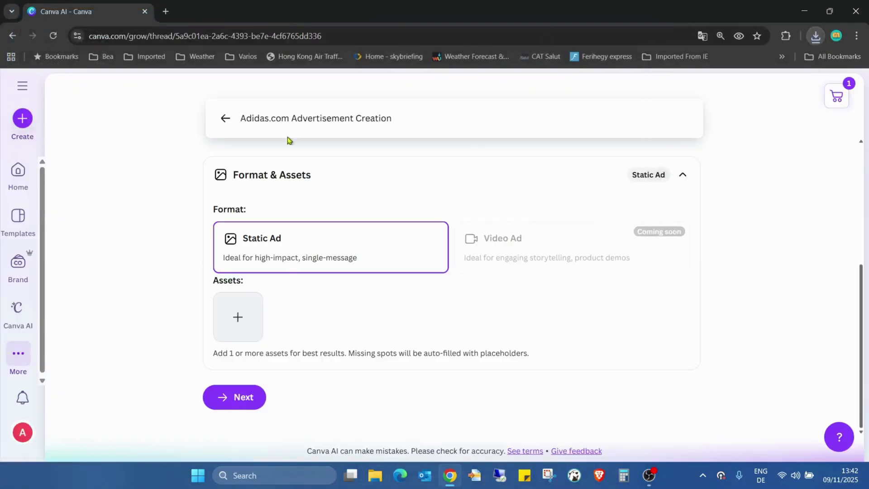
{"action": "left_click", "coordinate": [248, 331]}
{"action": "left_click", "coordinate": [287, 363]}
{"action": "left_click", "coordinate": [153, 119]}
{"action": "left_click", "coordinate": [153, 119]}
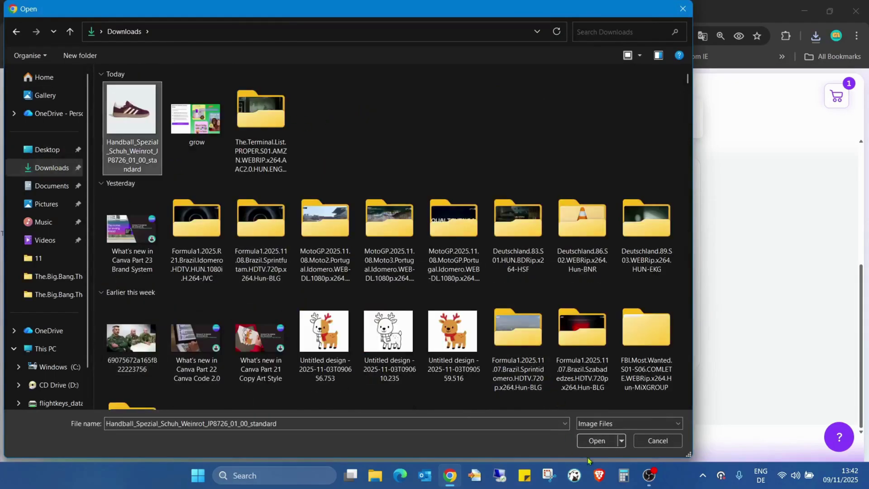
{"action": "left_click", "coordinate": [597, 441]}
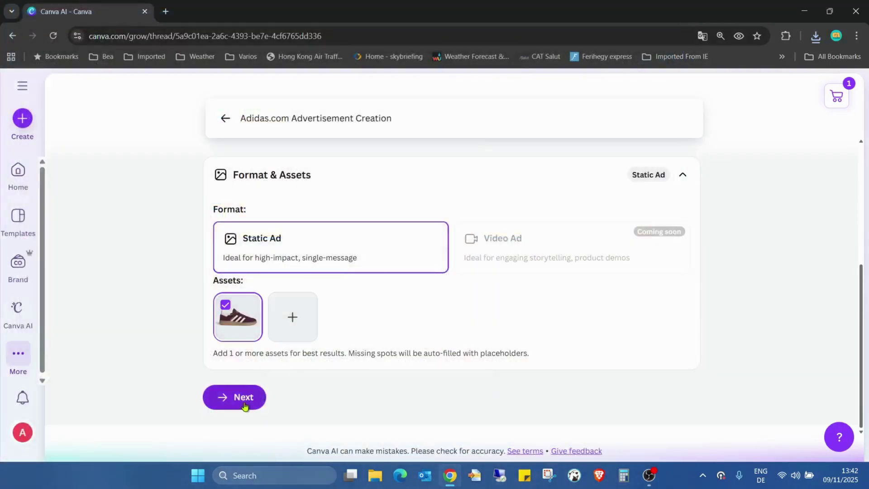
{"action": "left_click", "coordinate": [242, 400]}
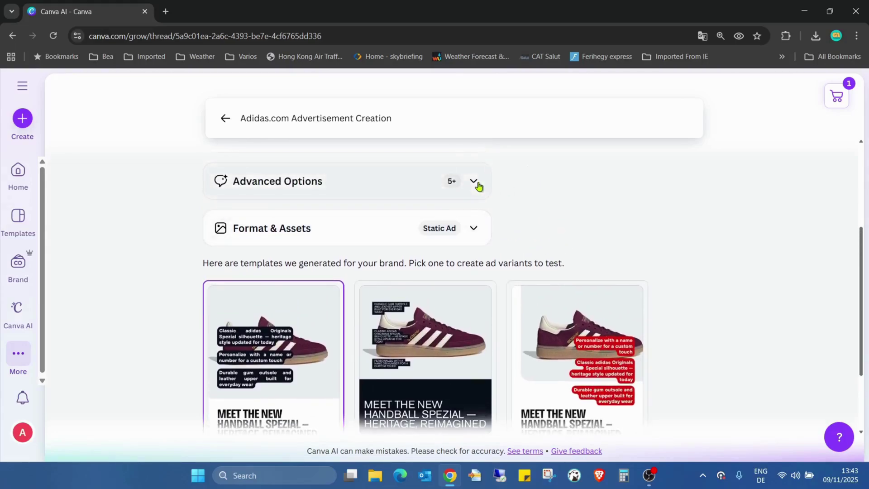
Step: Expand Advanced Options and Format & Assets, then scroll to the three generated templates
{"action": "left_click", "coordinate": [476, 182]}
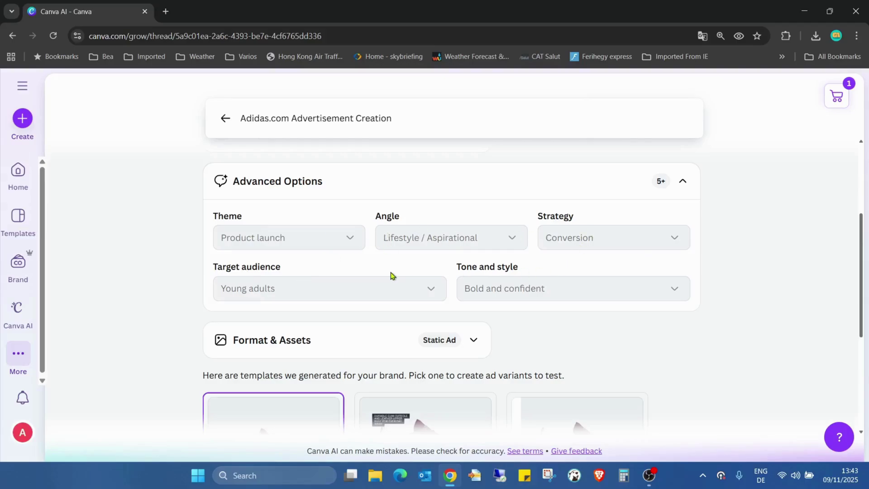
{"action": "scroll", "coordinate": [634, 222], "scroll_direction": "down", "scroll_amount": 4}
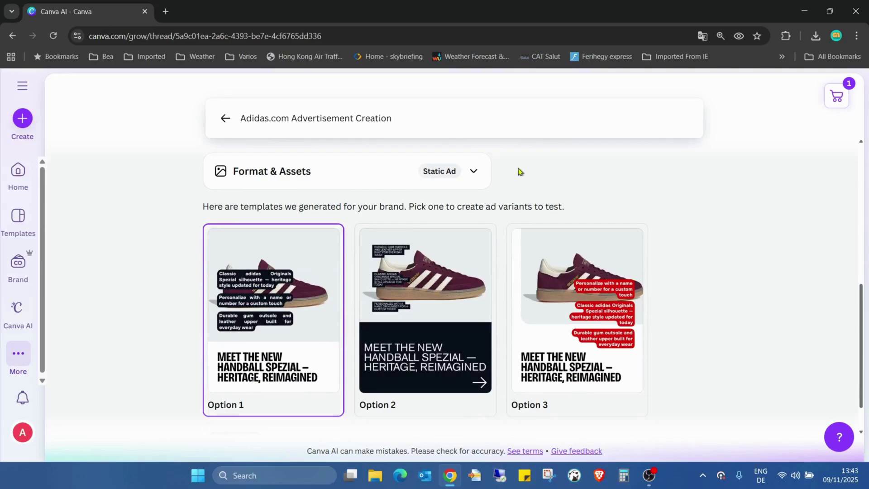
{"action": "left_click", "coordinate": [475, 173]}
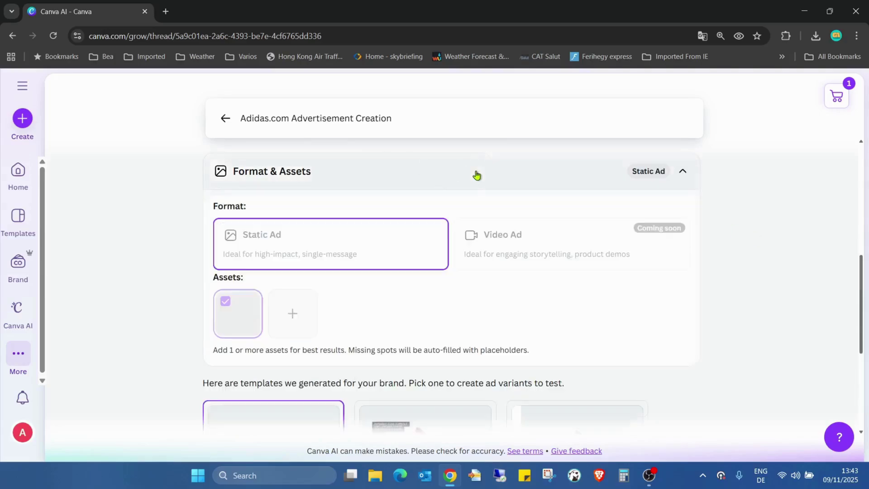
{"action": "scroll", "coordinate": [341, 229], "scroll_direction": "down", "scroll_amount": 4}
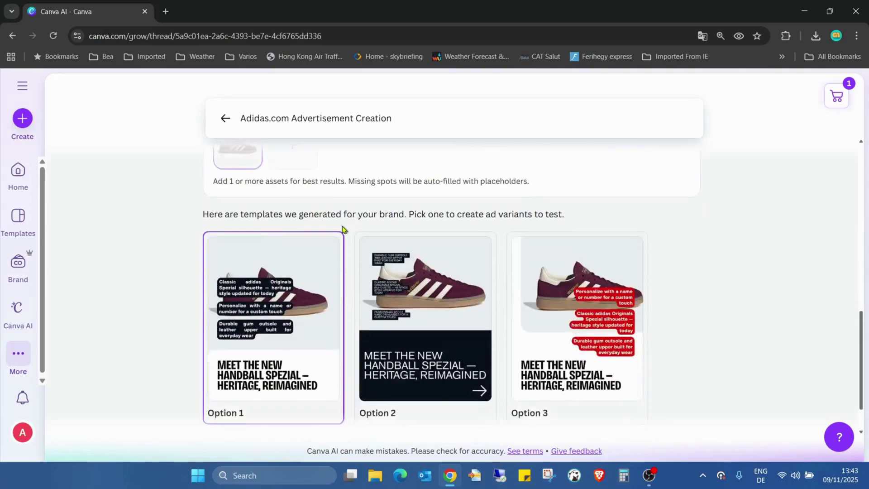
{"action": "scroll", "coordinate": [198, 233], "scroll_direction": "up", "scroll_amount": 3}
{"action": "scroll", "coordinate": [610, 332], "scroll_direction": "down", "scroll_amount": 4}
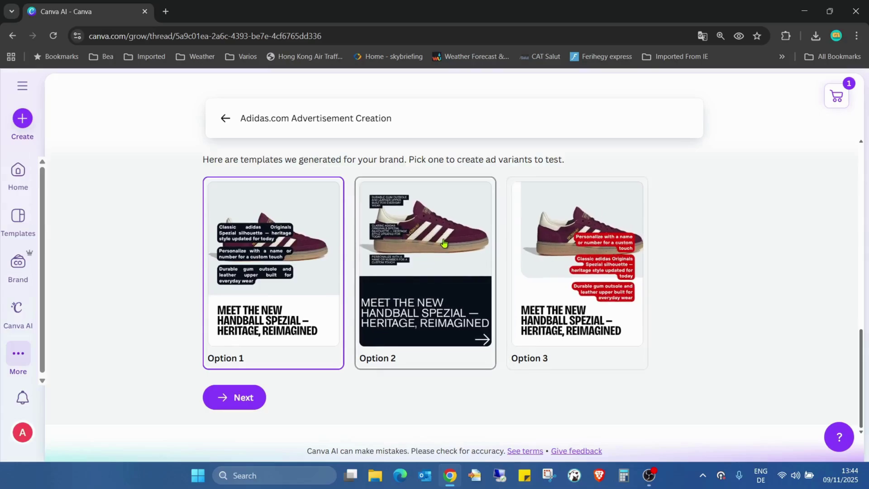
Step: Pick Option 3 with the red callout labels and create the multi-page ad from it
{"action": "left_click", "coordinate": [604, 260]}
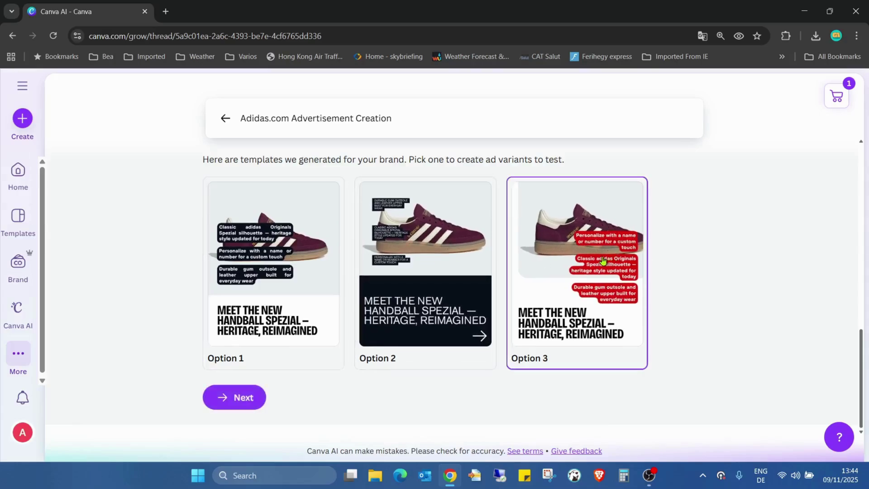
{"action": "left_click", "coordinate": [229, 403]}
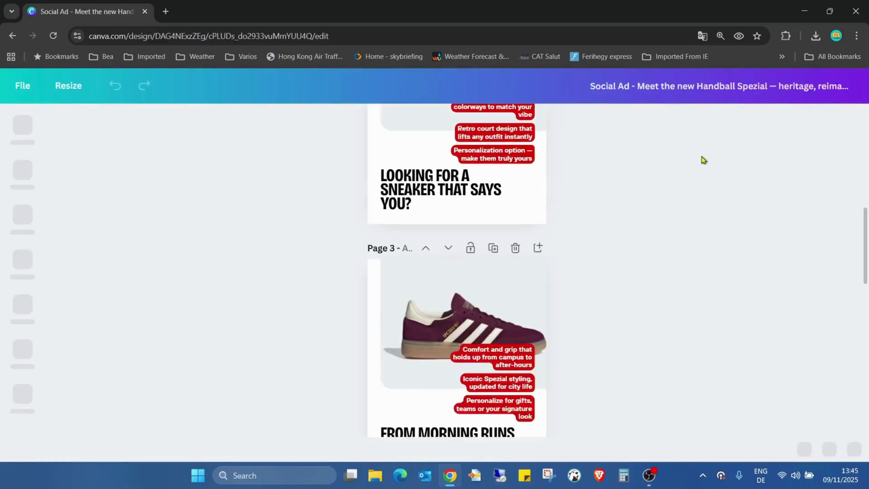
{"action": "scroll", "coordinate": [620, 295], "scroll_direction": "down", "scroll_amount": 15}
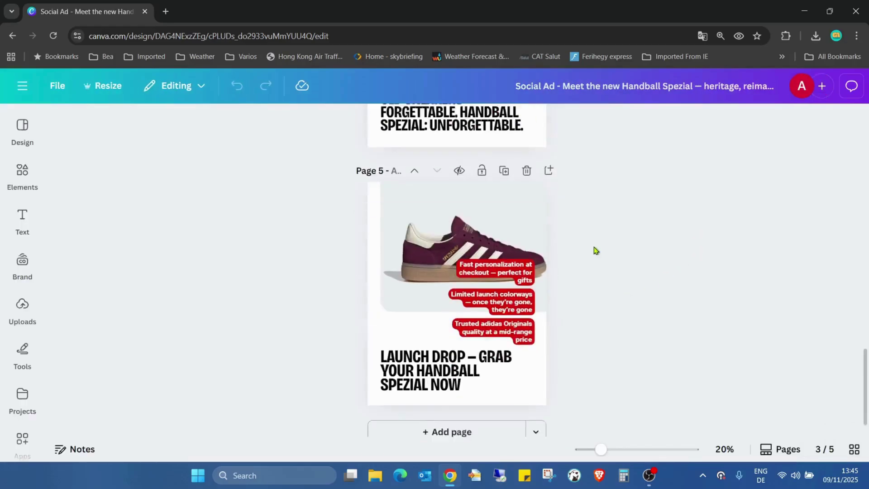
{"action": "scroll", "coordinate": [596, 250], "scroll_direction": "up", "scroll_amount": 20}
{"action": "scroll", "coordinate": [596, 250], "scroll_direction": "up", "scroll_amount": 5}
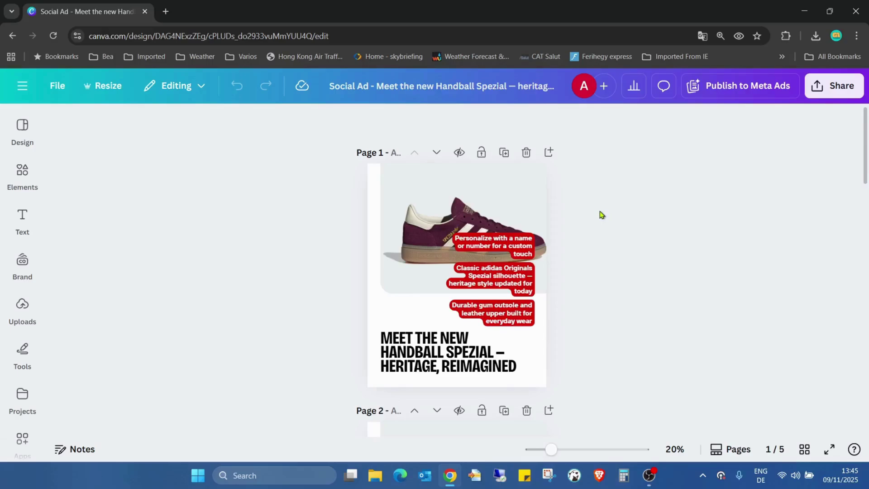
{"action": "left_click", "coordinate": [842, 86]}
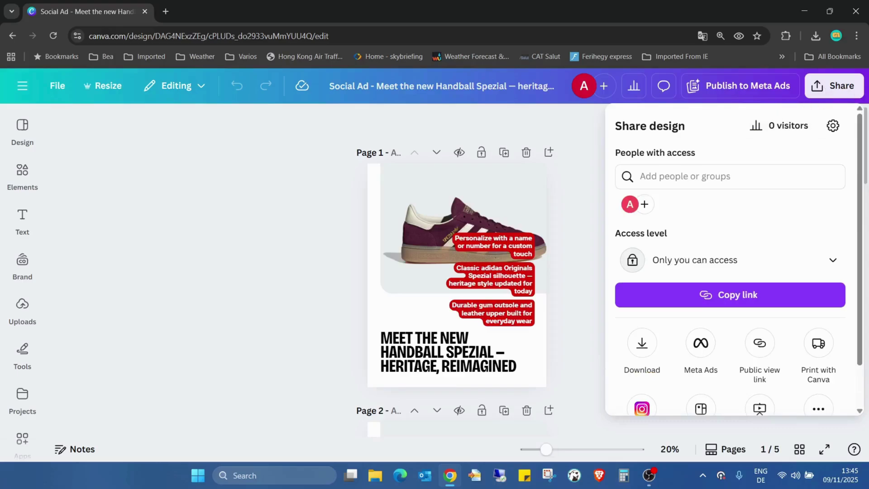
{"action": "scroll", "coordinate": [715, 167], "scroll_direction": "down", "scroll_amount": 1}
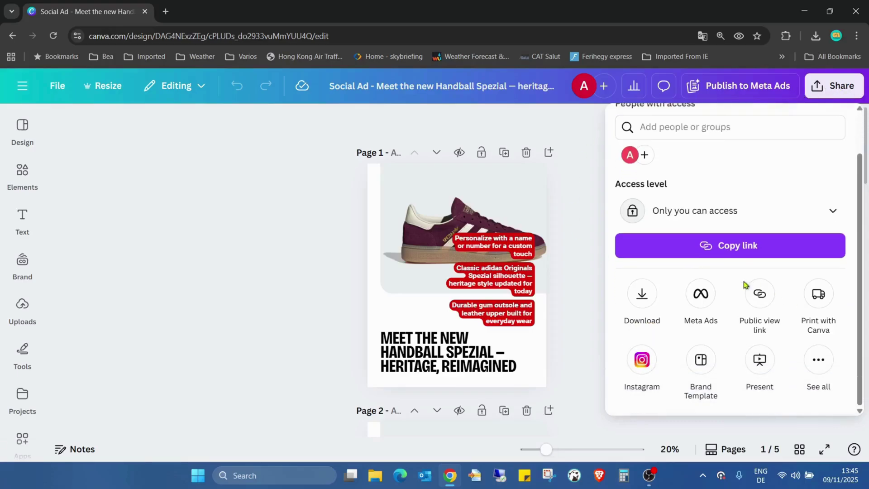
{"action": "left_click", "coordinate": [700, 294]}
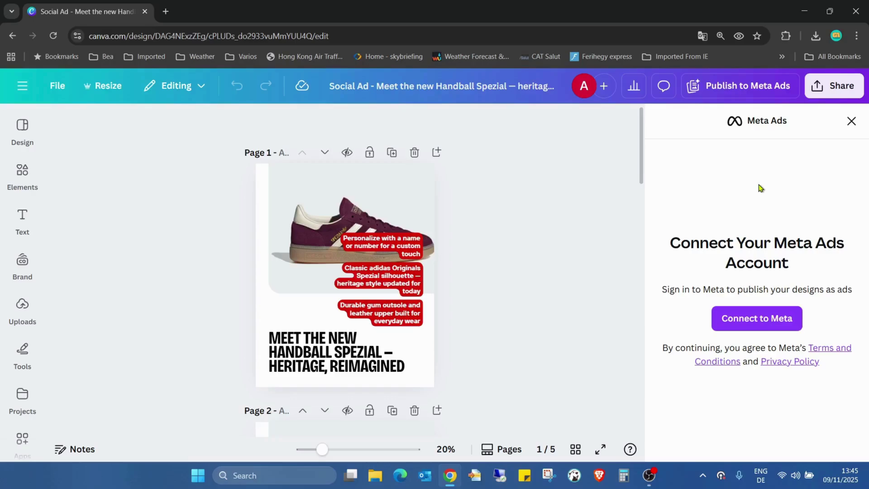
{"action": "left_click", "coordinate": [852, 121]}
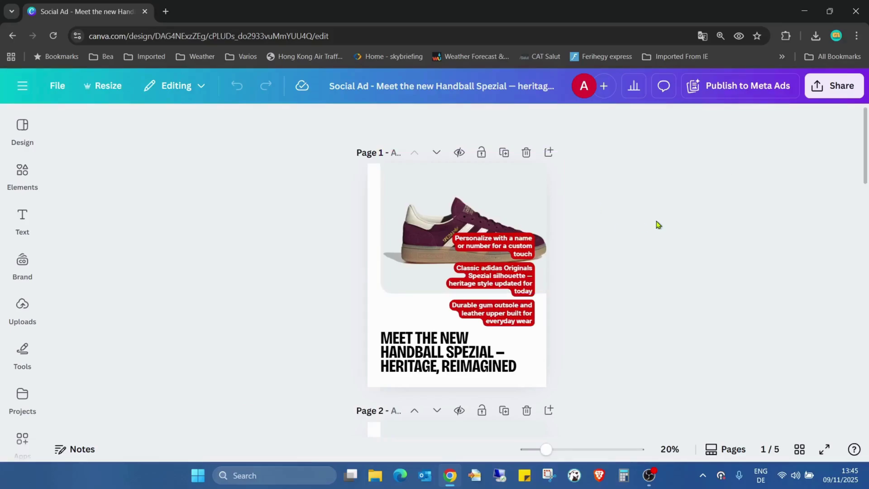
{"action": "scroll", "coordinate": [671, 187], "scroll_direction": "down", "scroll_amount": 15}
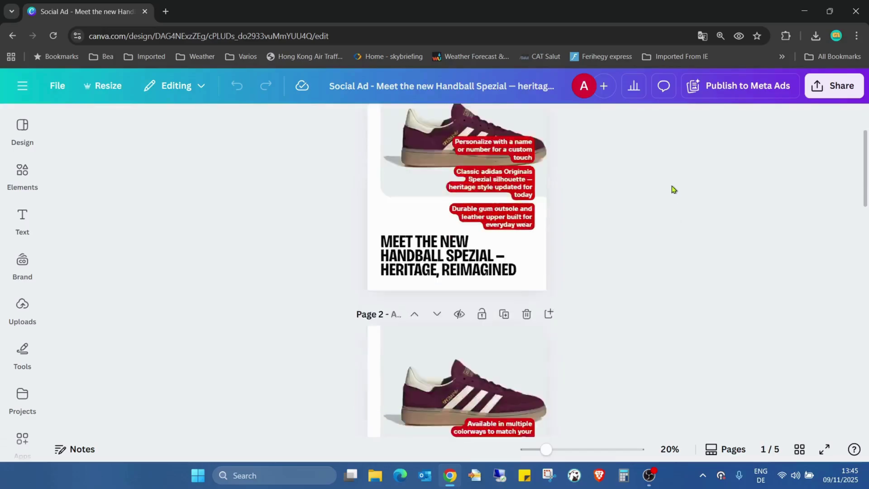
{"action": "scroll", "coordinate": [671, 188], "scroll_direction": "down", "scroll_amount": 4}
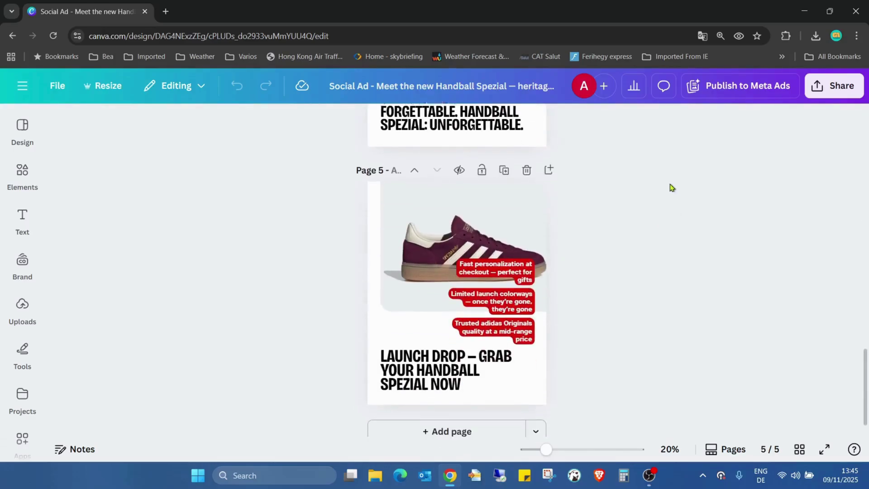
{"action": "scroll", "coordinate": [594, 256], "scroll_direction": "up", "scroll_amount": 6}
{"action": "scroll", "coordinate": [593, 257], "scroll_direction": "down", "scroll_amount": 5}
{"action": "scroll", "coordinate": [587, 333], "scroll_direction": "up", "scroll_amount": 12}
{"action": "scroll", "coordinate": [587, 333], "scroll_direction": "up", "scroll_amount": 8}
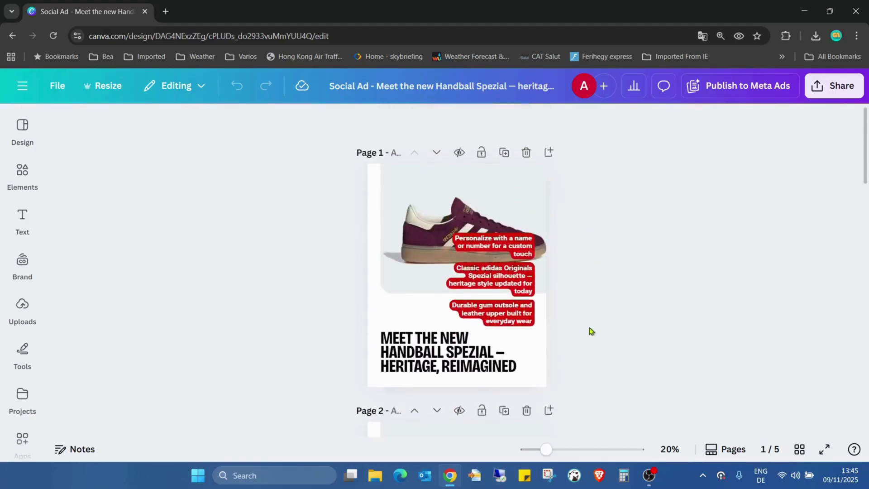
{"action": "scroll", "coordinate": [586, 253], "scroll_direction": "down", "scroll_amount": 2}
{"action": "scroll", "coordinate": [600, 200], "scroll_direction": "down", "scroll_amount": 5}
{"action": "scroll", "coordinate": [593, 245], "scroll_direction": "down", "scroll_amount": 5}
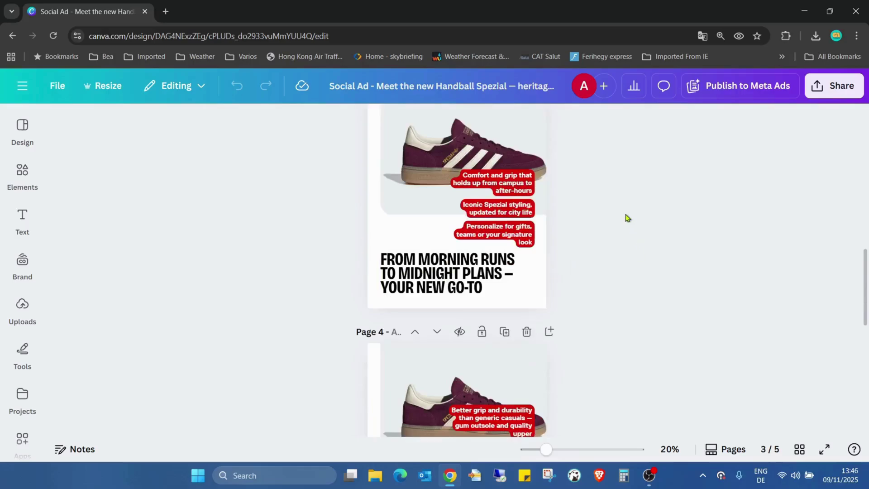
{"action": "scroll", "coordinate": [626, 218], "scroll_direction": "down", "scroll_amount": 5}
{"action": "scroll", "coordinate": [646, 233], "scroll_direction": "down", "scroll_amount": 3}
{"action": "scroll", "coordinate": [520, 258], "scroll_direction": "up", "scroll_amount": 3}
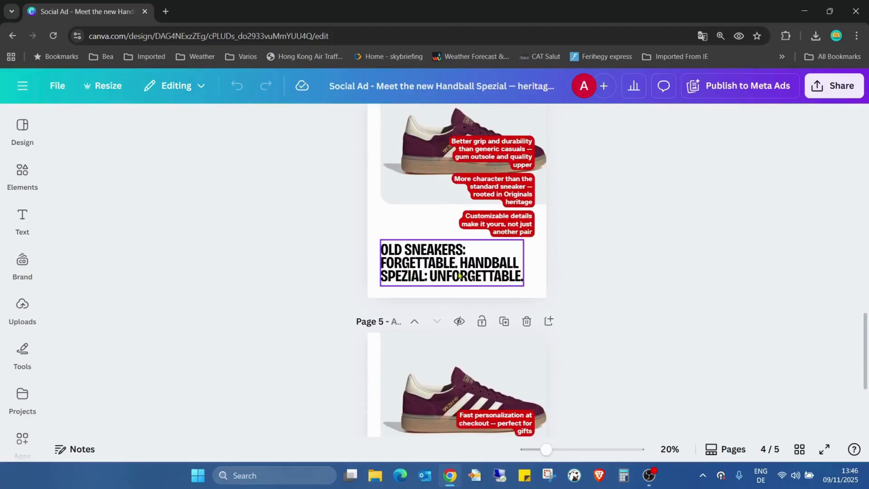
{"action": "scroll", "coordinate": [584, 235], "scroll_direction": "down", "scroll_amount": 3}
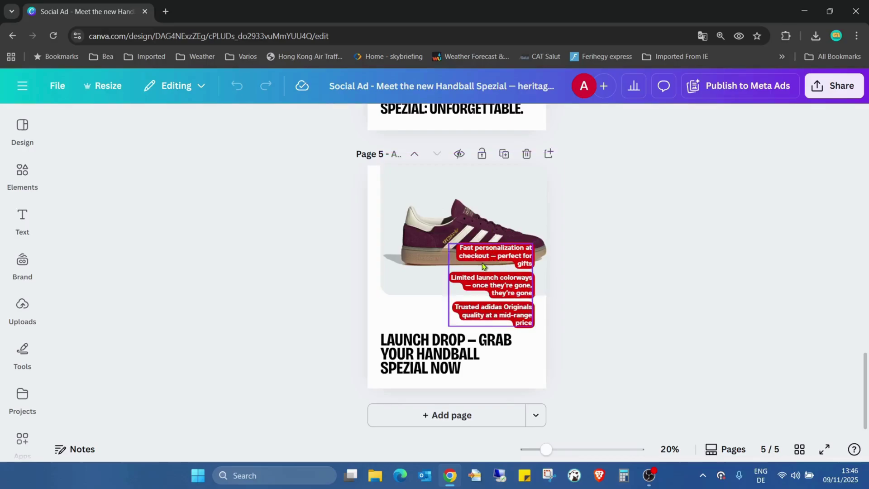
Step: On page 5, nudge the red callouts right, shift the headline slightly, and raise the shoe photo about 20 px
{"action": "left_click_drag", "start_coordinate": [500, 277], "coordinate": [504, 283]}
{"action": "mouse_move", "coordinate": [432, 346]}
{"action": "left_mouse_down"}
{"action": "mouse_move", "coordinate": [426, 353]}
{"action": "mouse_move", "coordinate": [432, 347]}
{"action": "left_mouse_up"}
{"action": "left_click", "coordinate": [624, 301]}
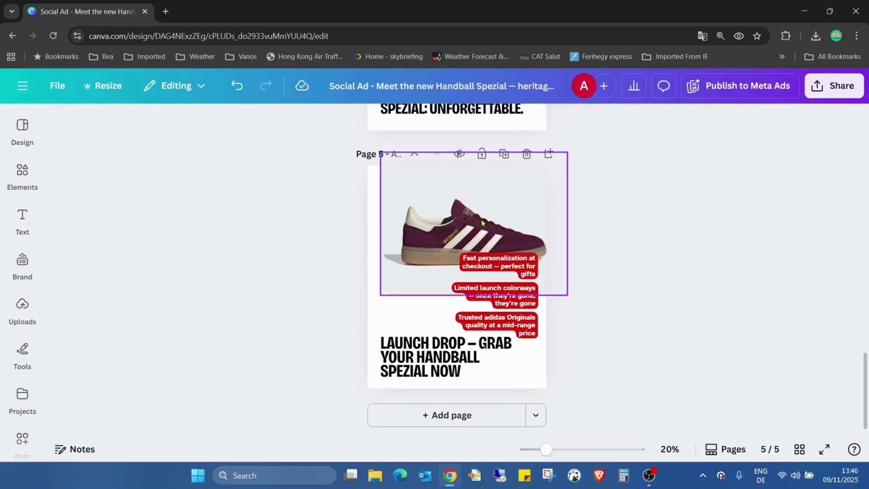
{"action": "left_click_drag", "start_coordinate": [482, 222], "coordinate": [480, 210]}
{"action": "left_click", "coordinate": [646, 224]}
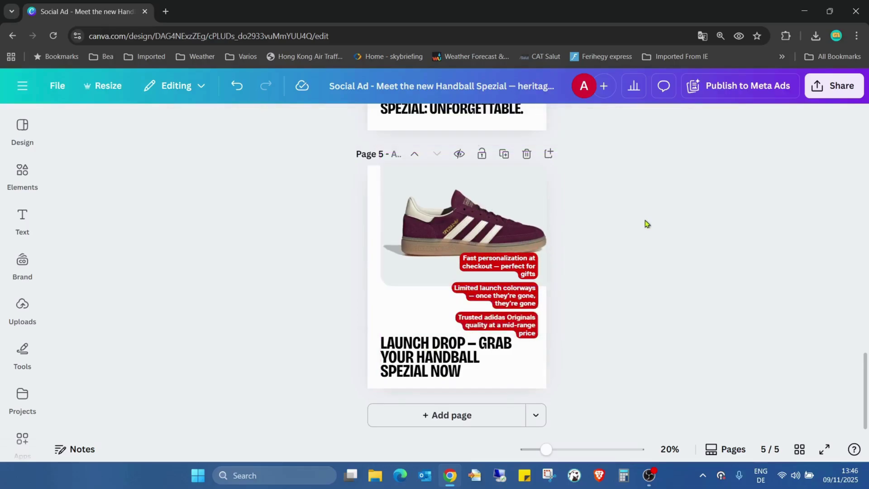